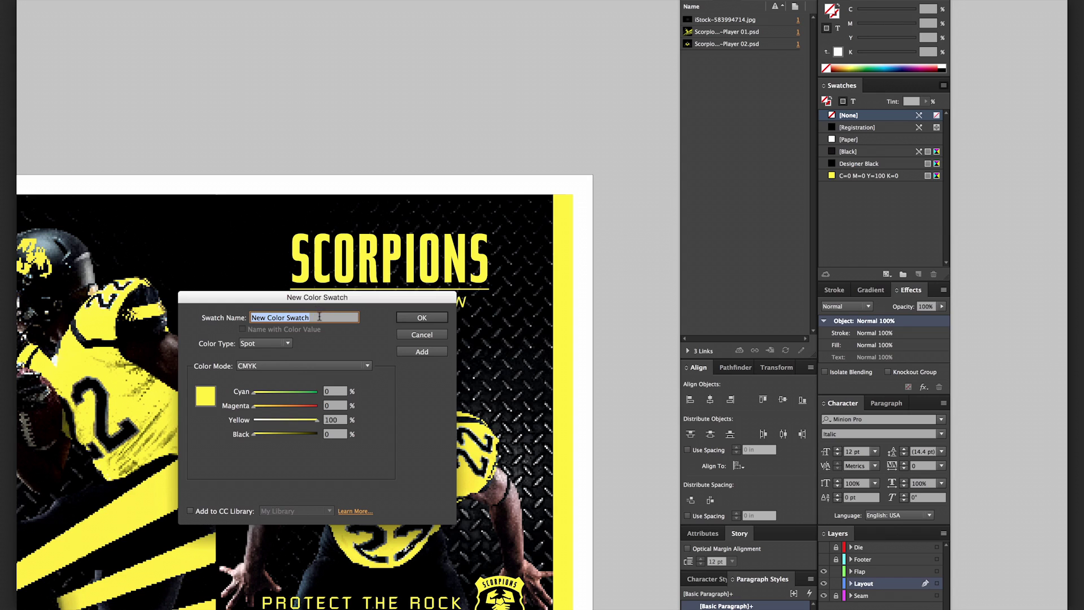
- Name the new spot swatch NeonY and create it with the CMYK mix C=0, M=0, Y=100, K=0
type("NeonY")
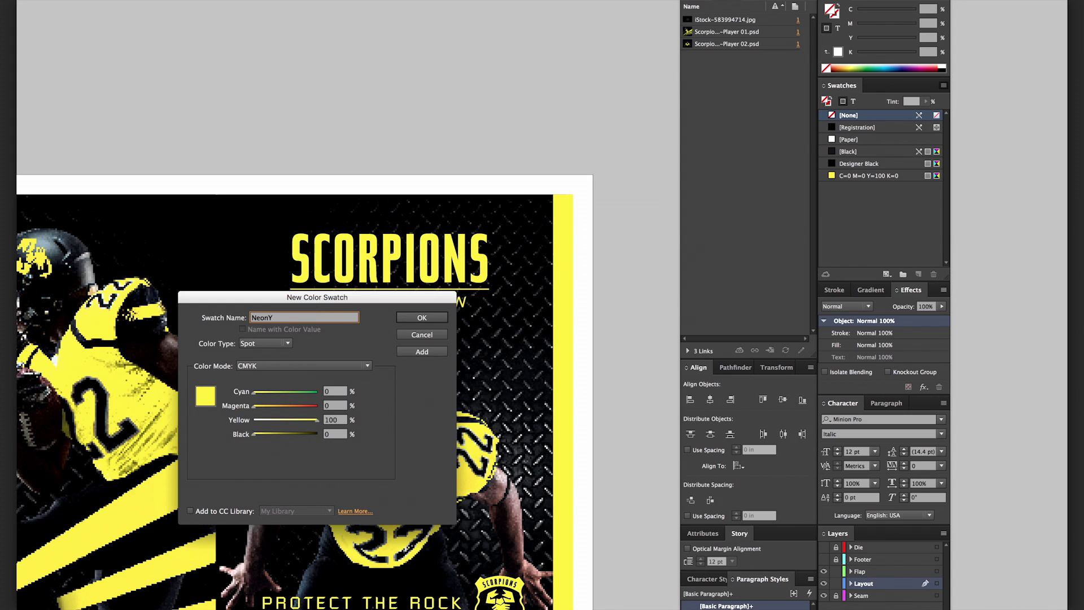
left_click(434, 319)
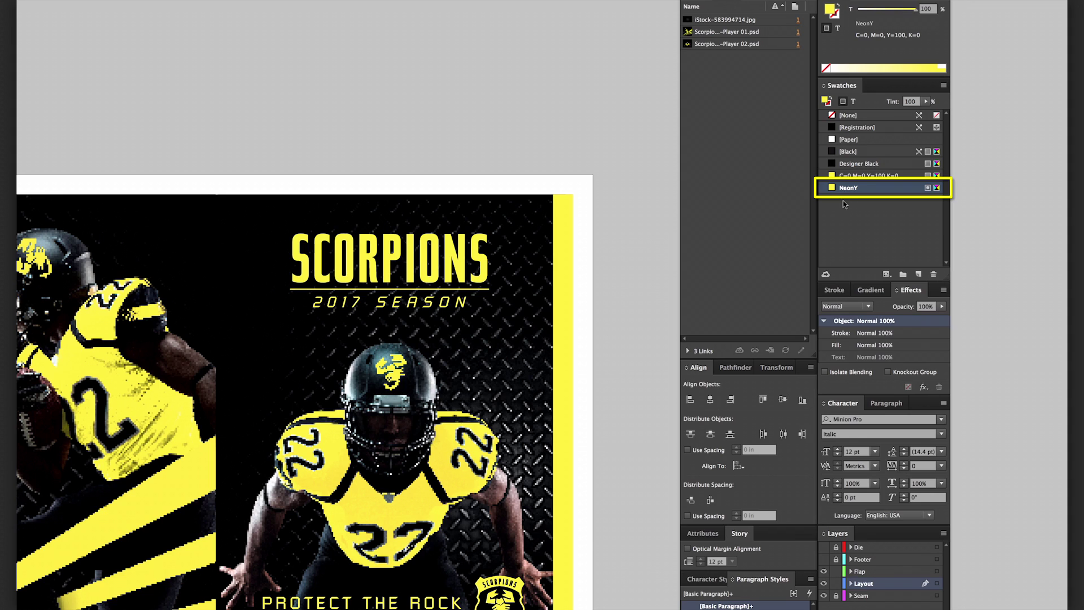
- Apply the NeonY swatch to the SCORPIONS heading text on the front cover
left_click(446, 248)
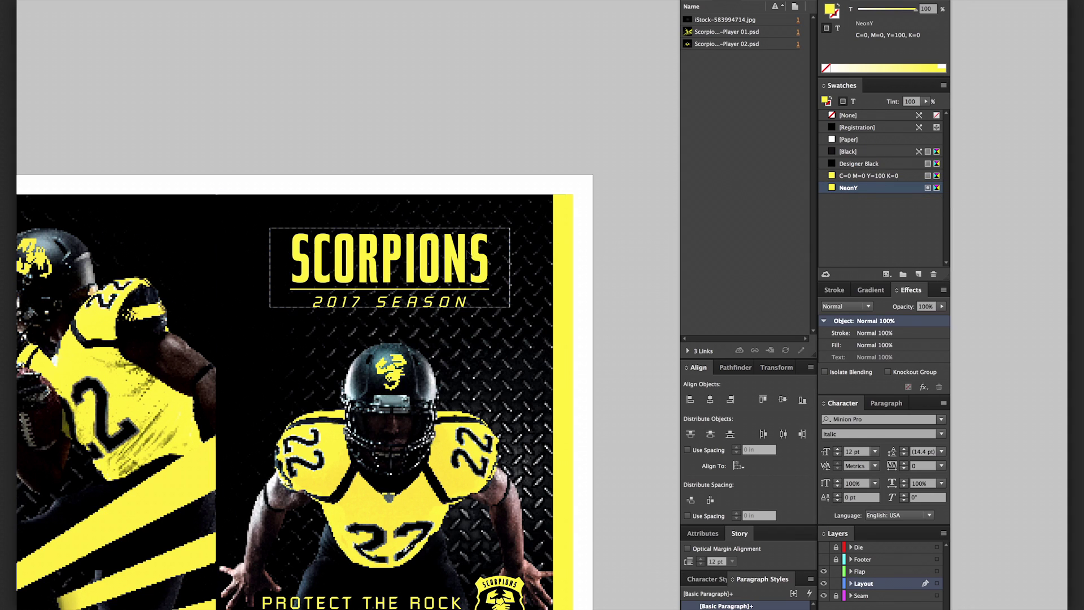
double_click(479, 254)
double_click(446, 248)
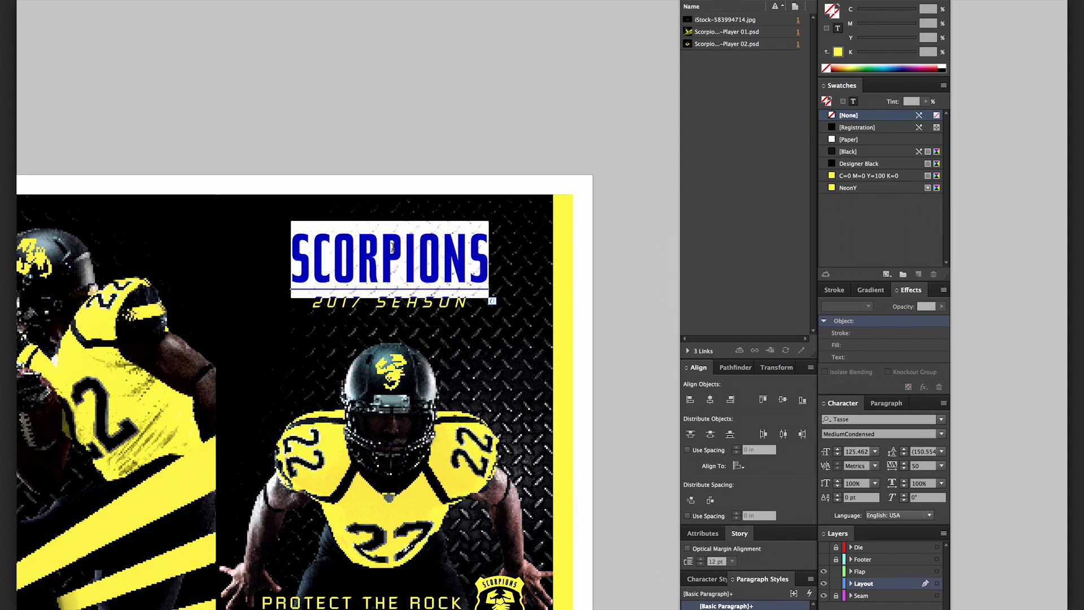
left_click(849, 188)
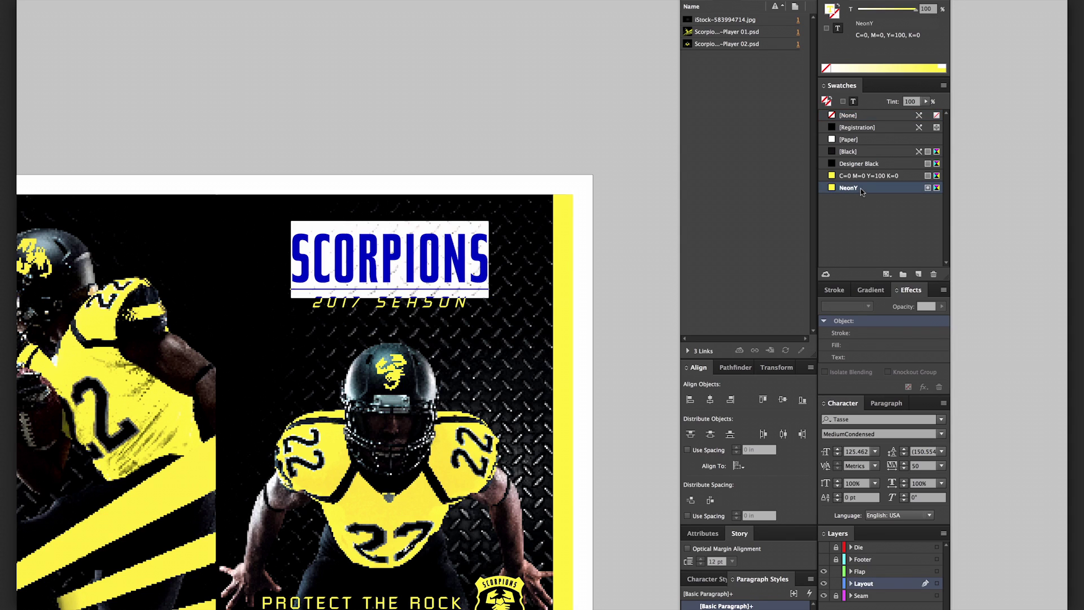
key("super+shift+a")
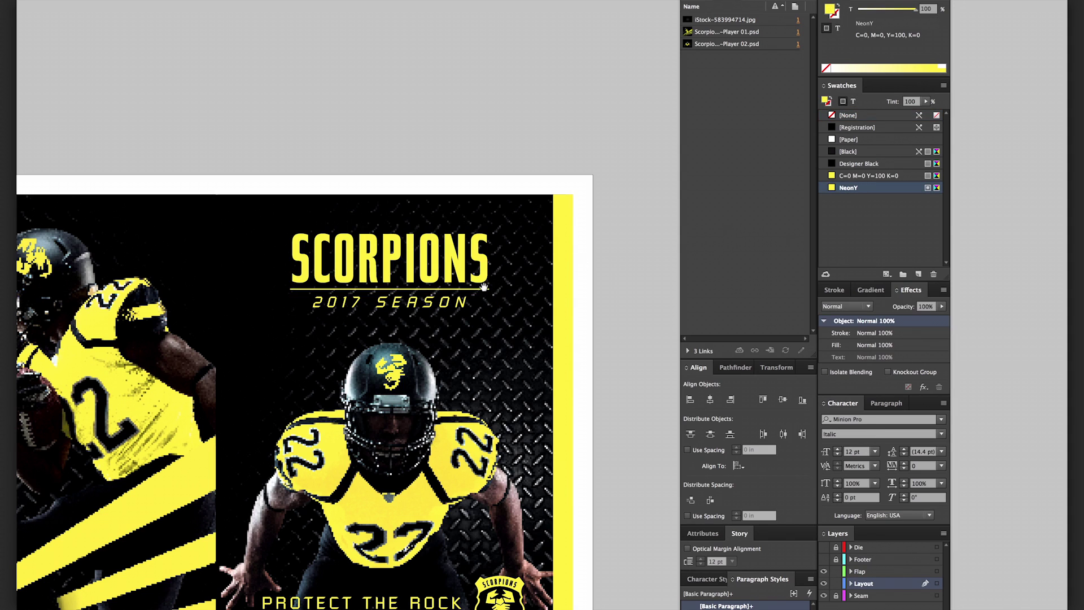
left_click(486, 291)
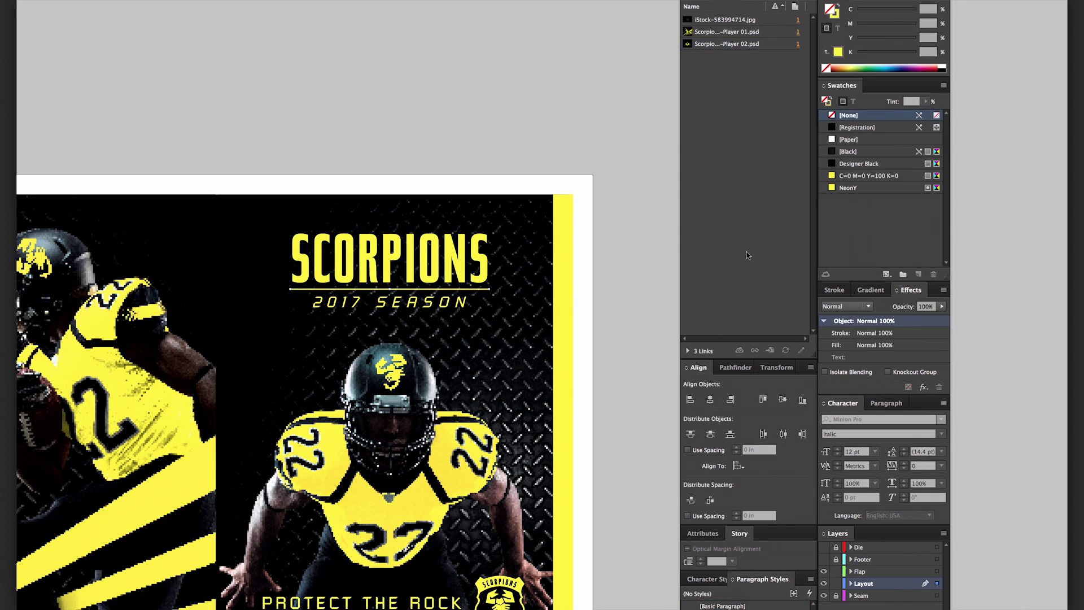
left_click(621, 240)
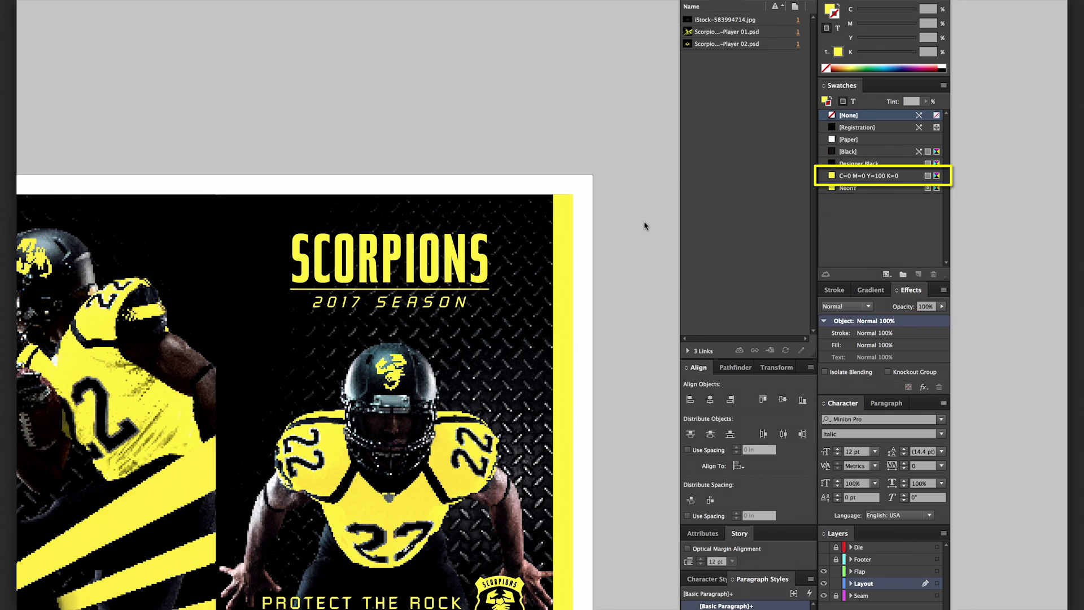
- Delete the C=0 M=0 Y=100 K=0 swatch and replace all its uses with the defined swatch NeonY
left_click(878, 177)
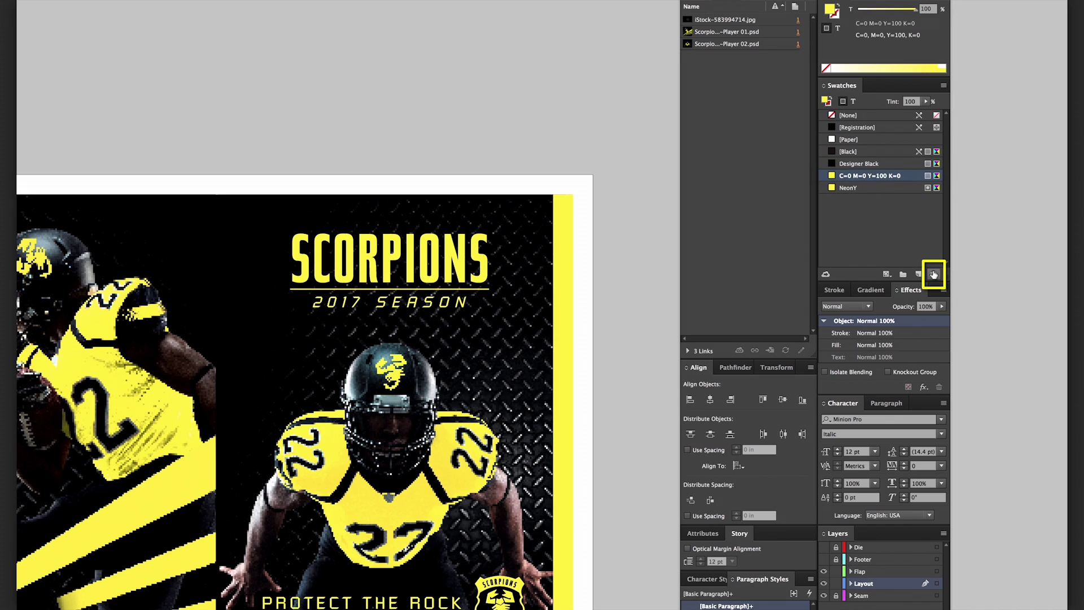
left_click(934, 275)
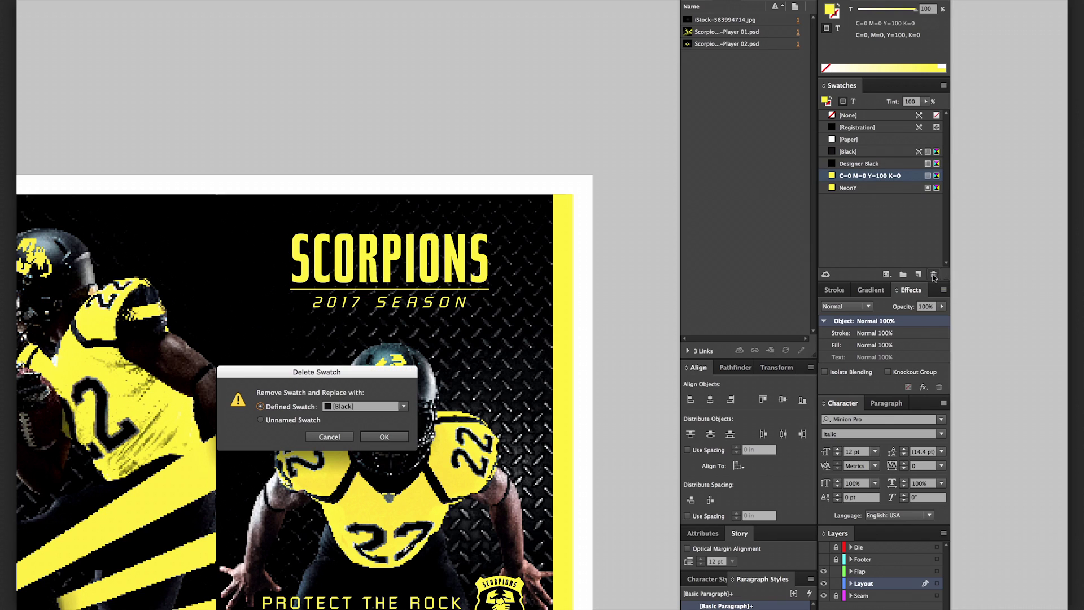
left_click(403, 407)
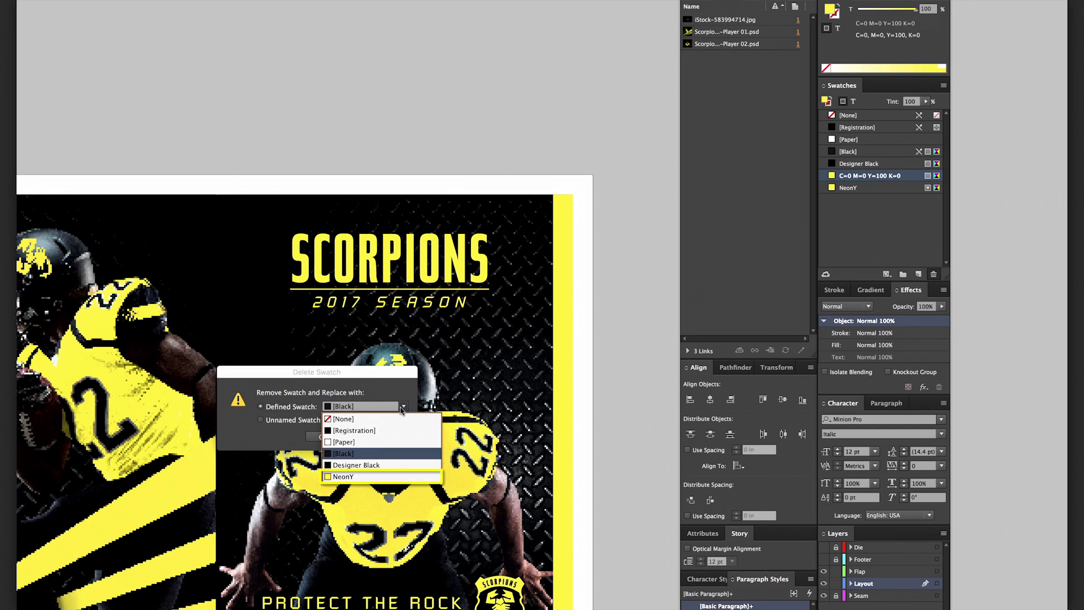
left_click(348, 478)
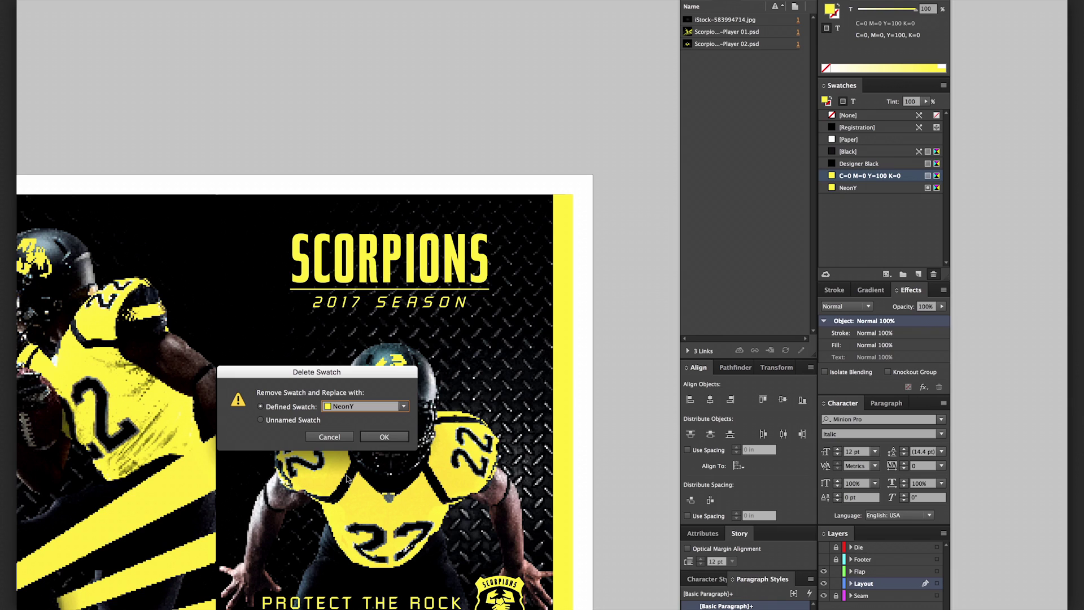
left_click(385, 437)
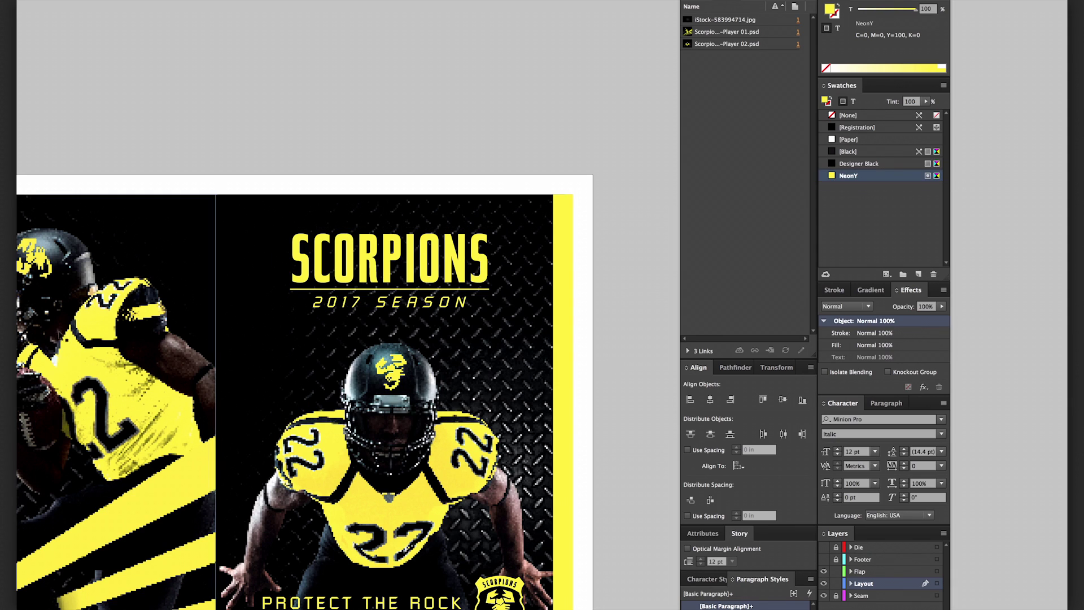
- Inspect which swatch the cover's yellow edge strip and the HUSTLE, HIT, NEVER QUIT text use
left_click(565, 235)
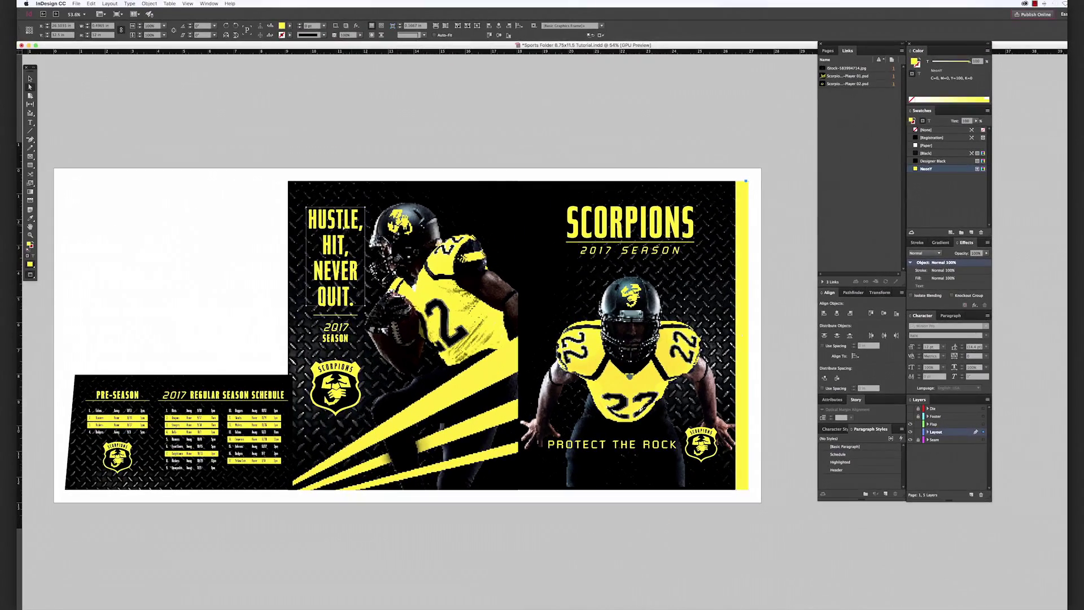
left_click(352, 305)
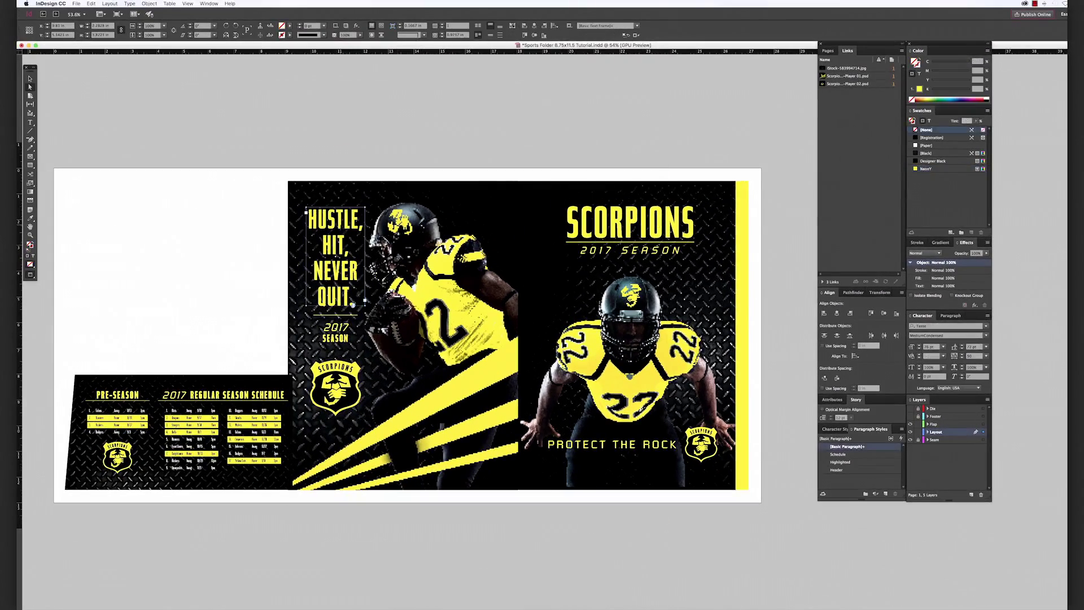
double_click(328, 221)
left_click_drag(328, 220, 358, 272)
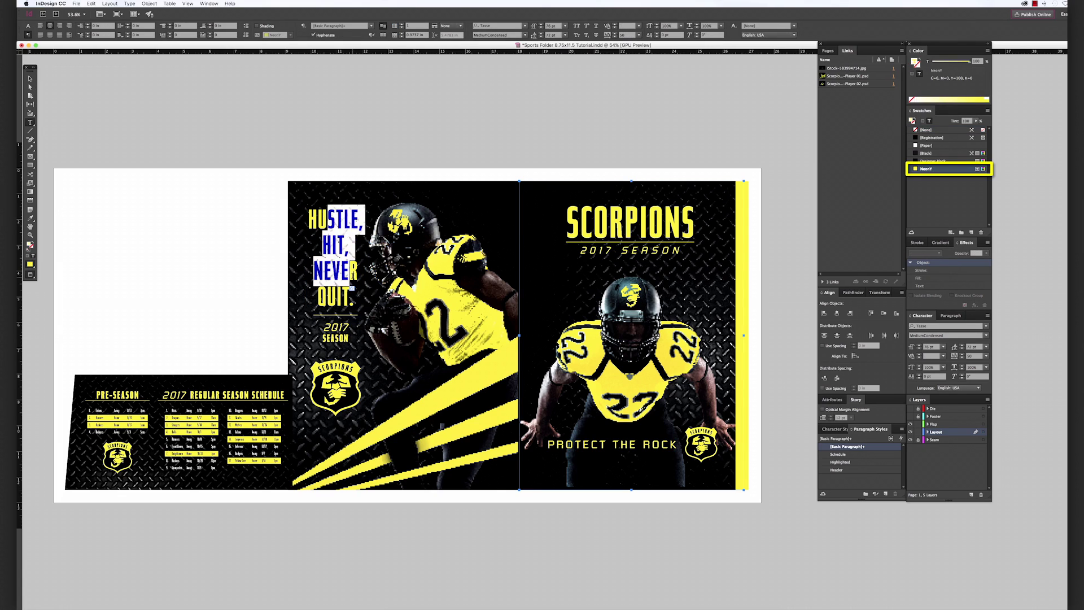
left_click(785, 208)
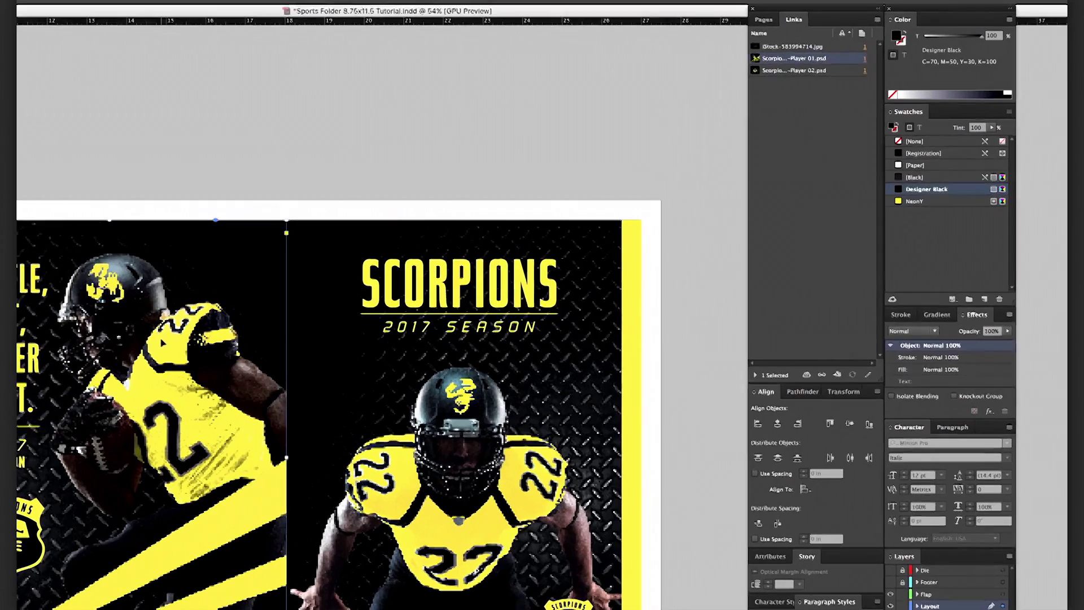
- Open the linked image Scorpions Football-Player 01.psd for editing in Photoshop
left_click(825, 75)
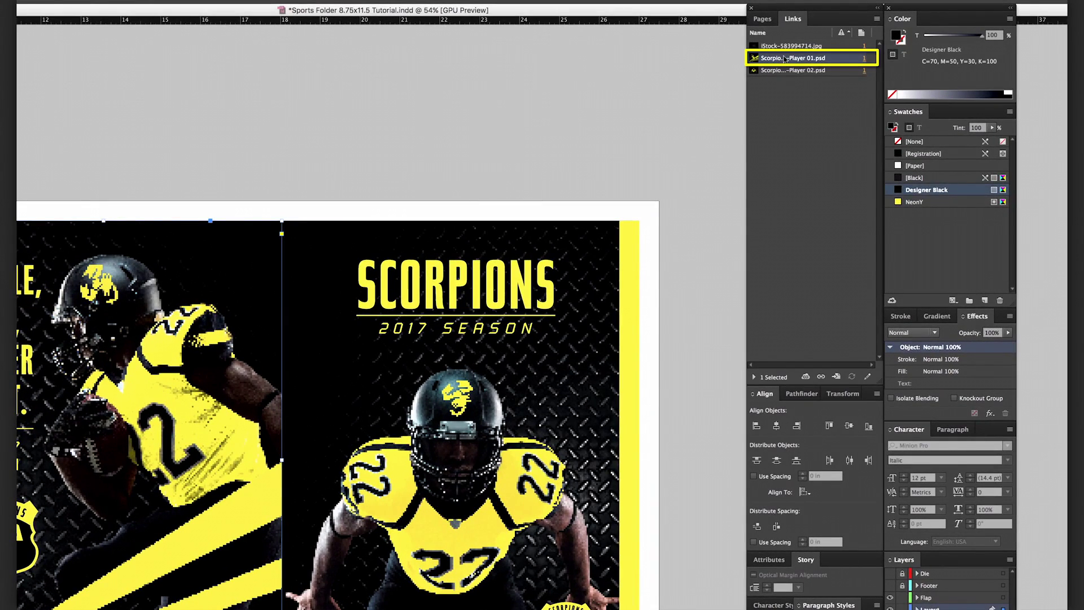
right_click(784, 58)
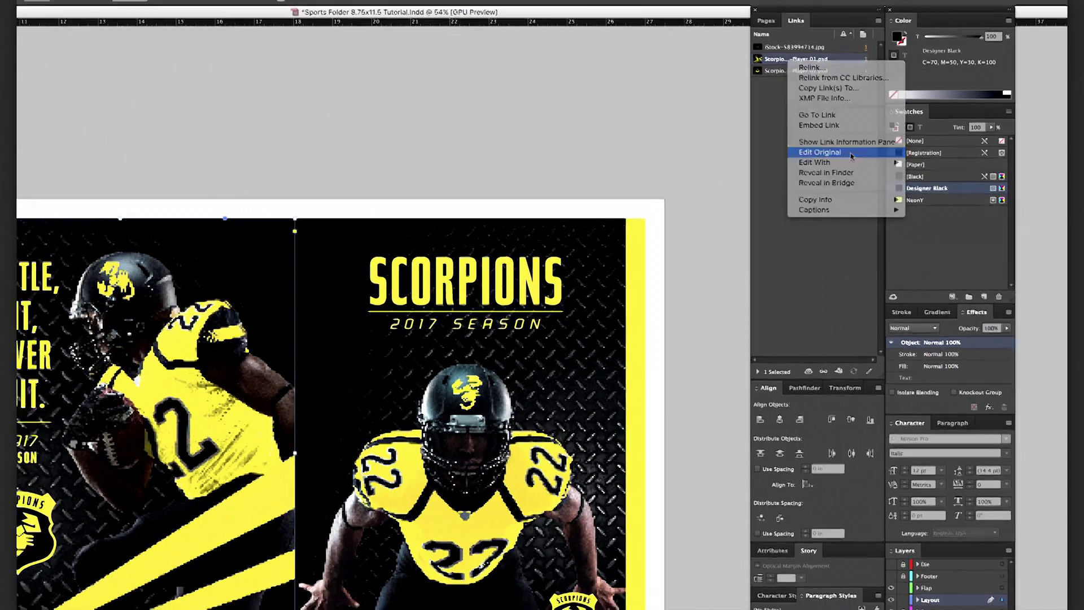
left_click(850, 153)
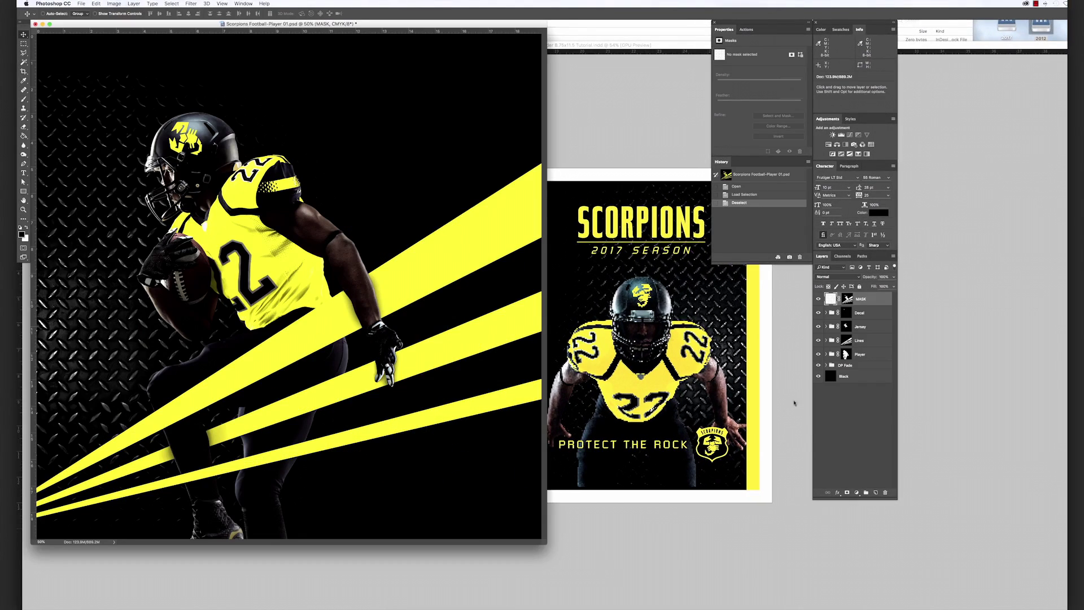
- Toggle the Jersey, Lines and Decal groups off and on, and preview the MASK layer's mask as an overlay
left_click(818, 327)
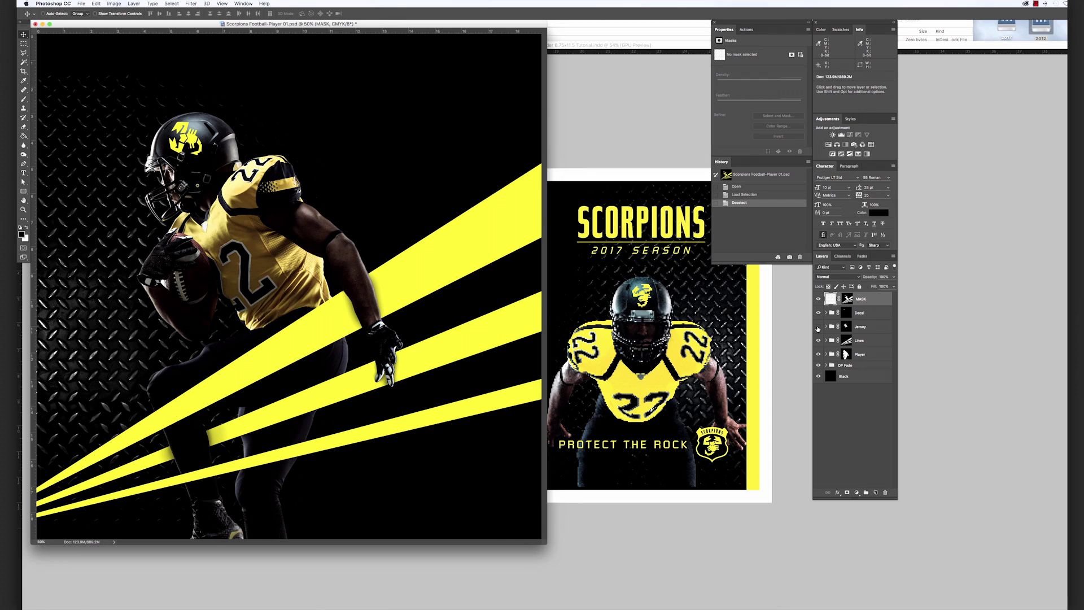
left_click(818, 327)
left_click(819, 342)
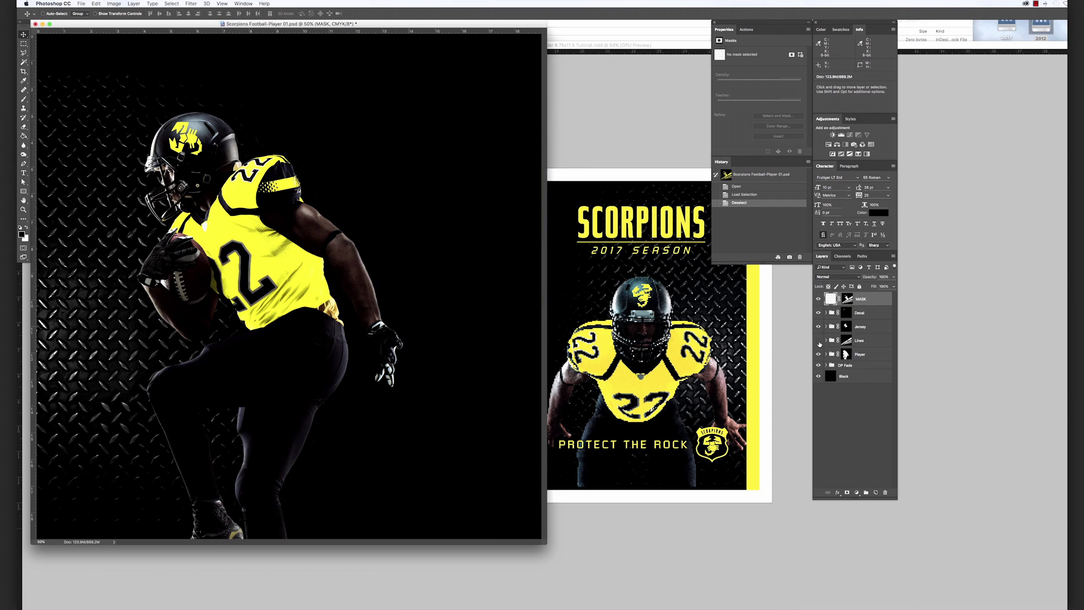
left_click(819, 341)
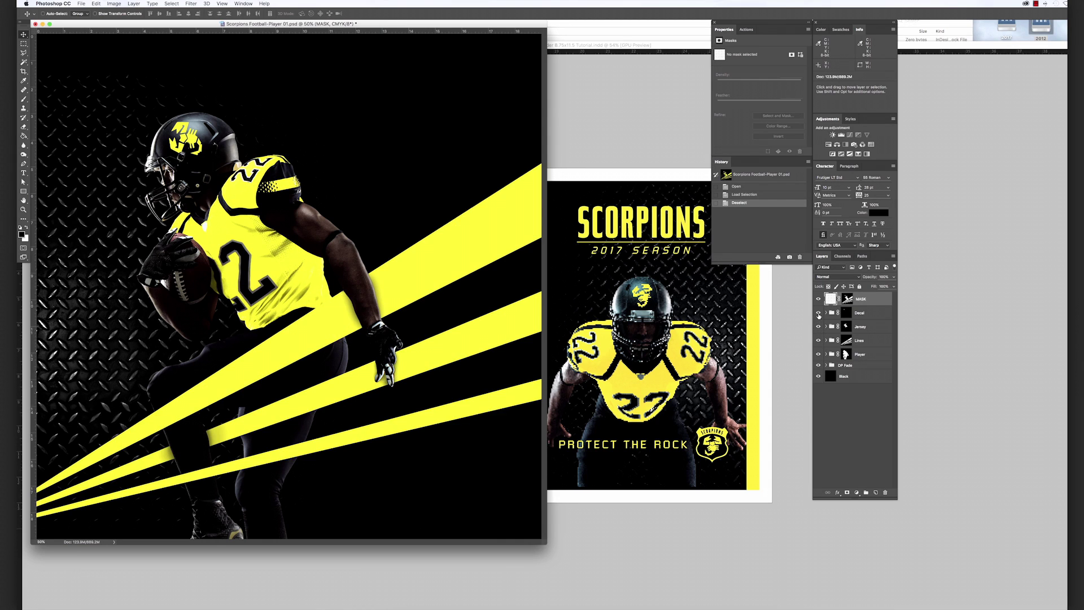
left_click(818, 314)
left_click(818, 313)
key("backslash")
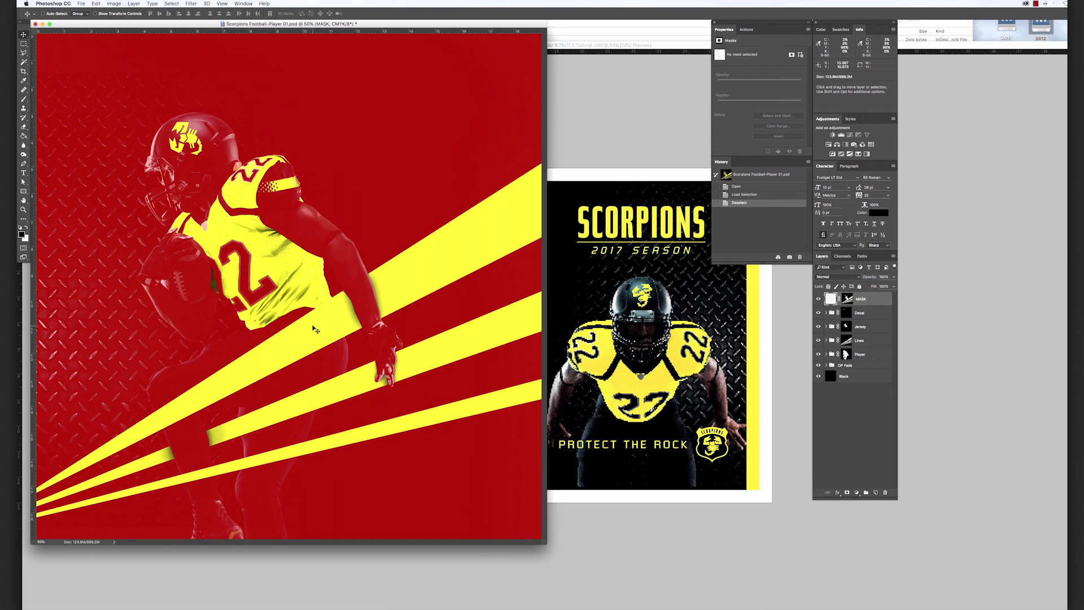
key("backslash")
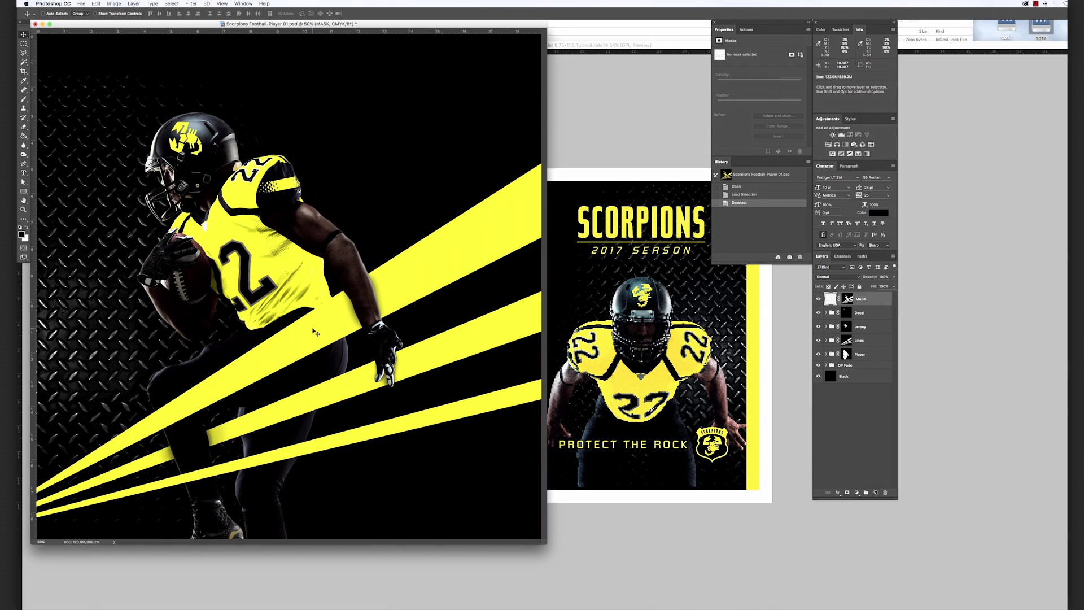
- Merge the layers and groups from Decal down to Black into one layer and rename it Player
left_click(871, 313)
left_click(872, 377, "shift")
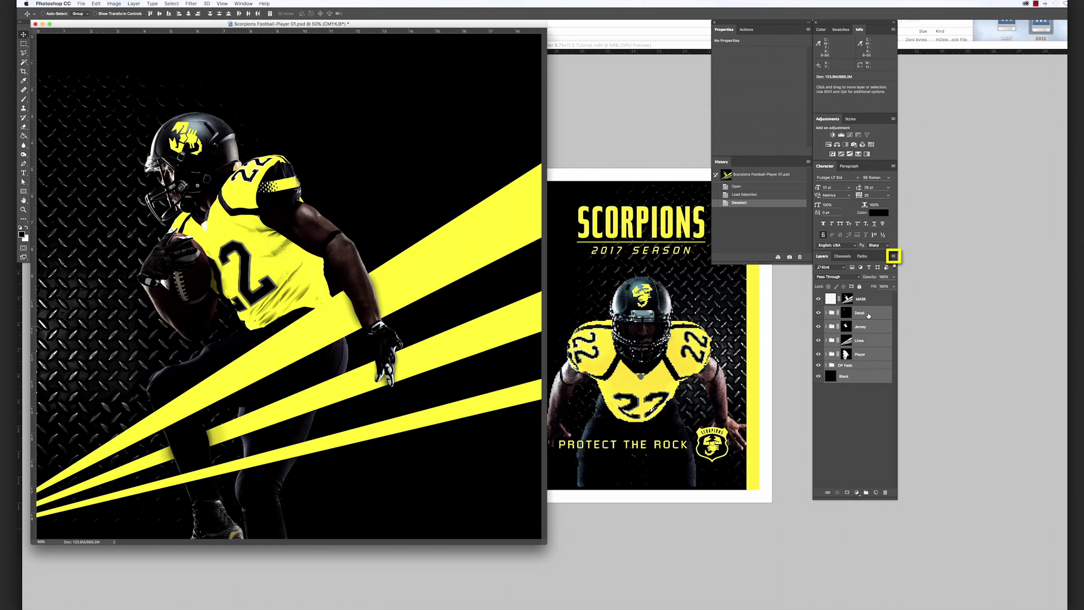
left_click(893, 257)
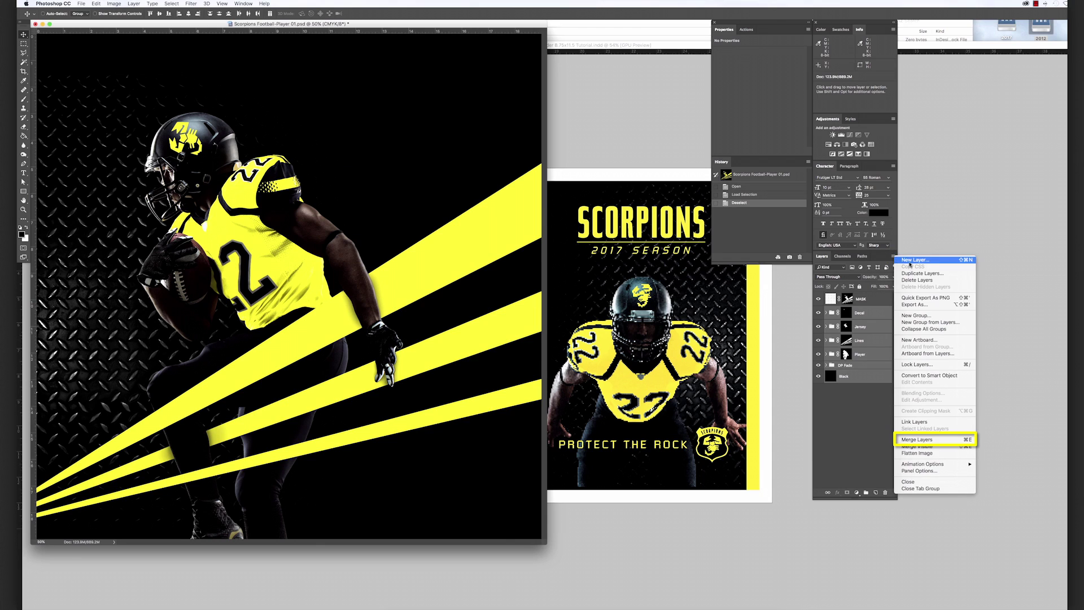
left_click(943, 440)
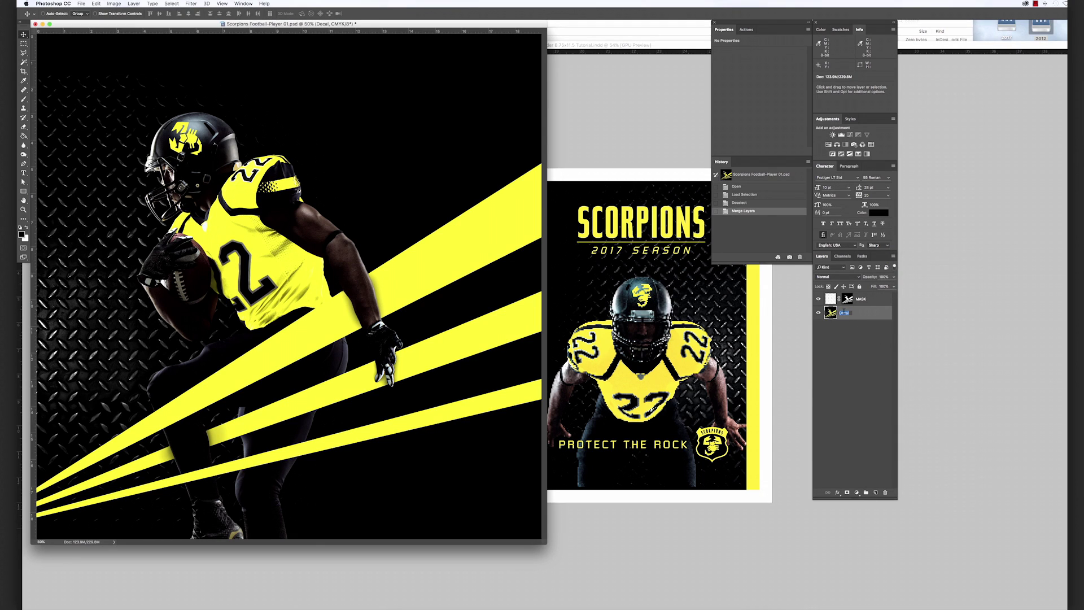
type("F")
key("Return")
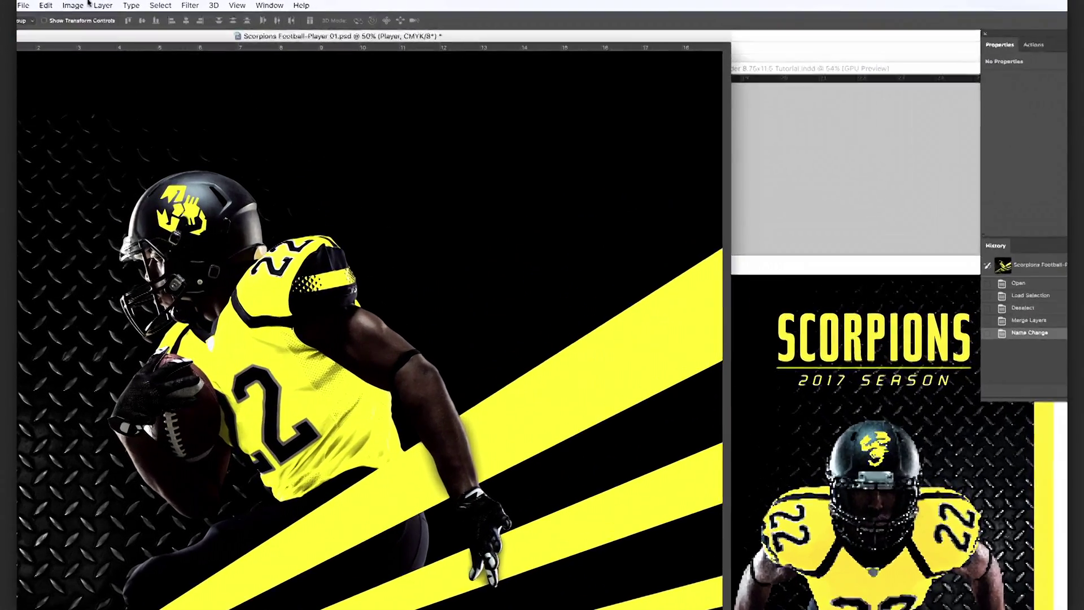
- Check that the player image is in CMYK color mode
left_click(114, 4)
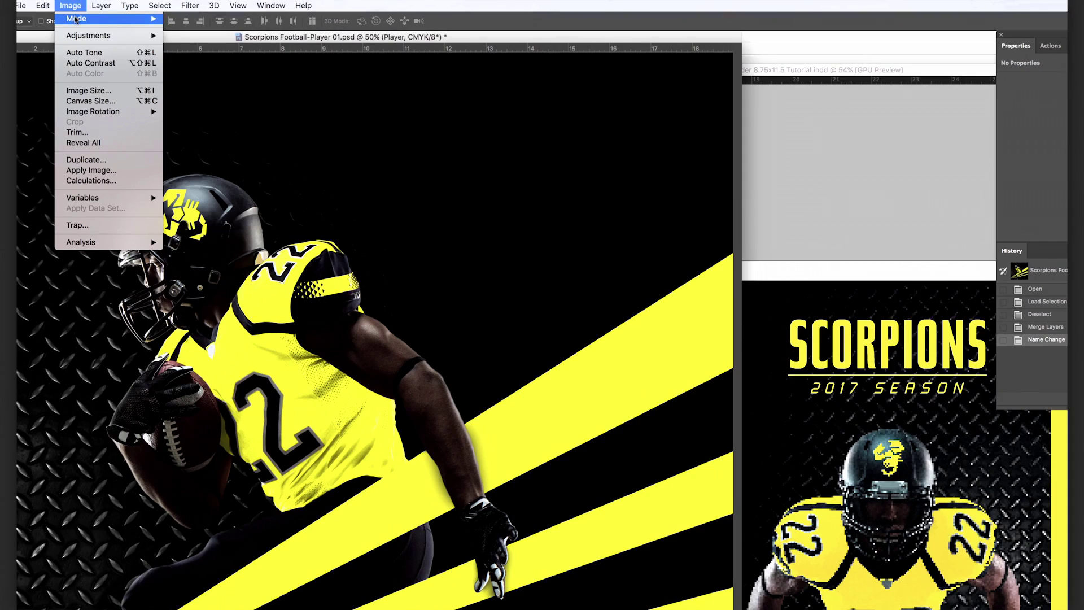
mouse_move(76, 20)
left_click(209, 74)
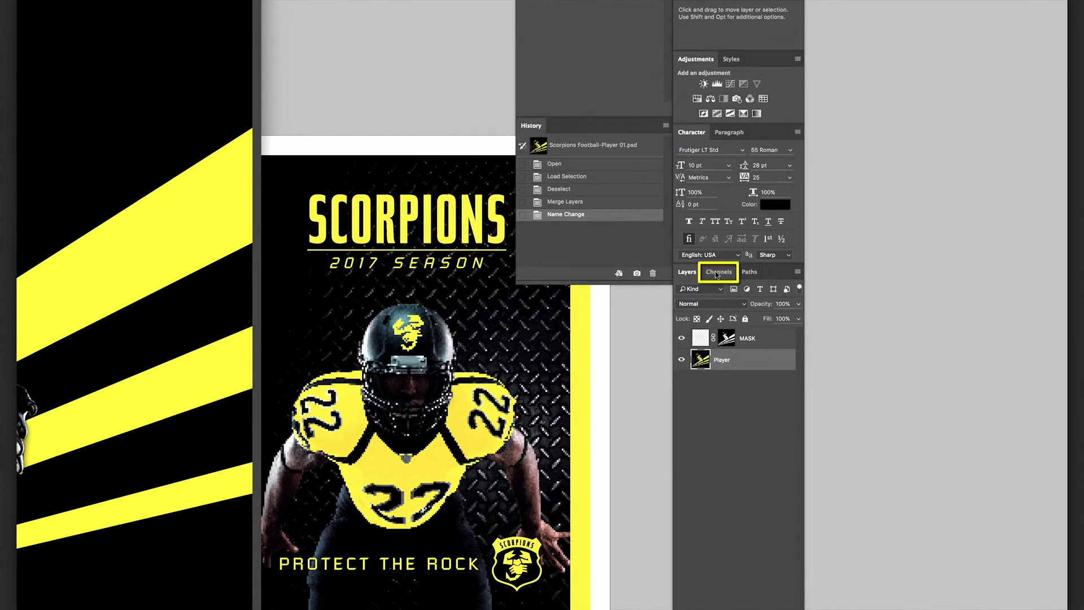
- Add a spot channel named NeonY with a yellow ink color and 0% solidity
left_click(717, 273)
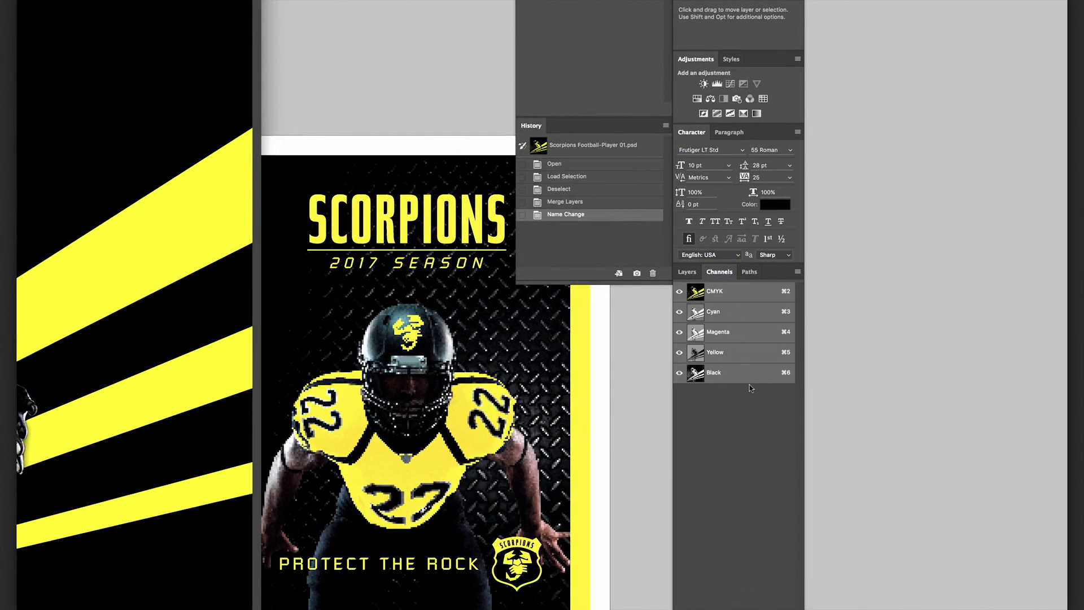
left_click(798, 273)
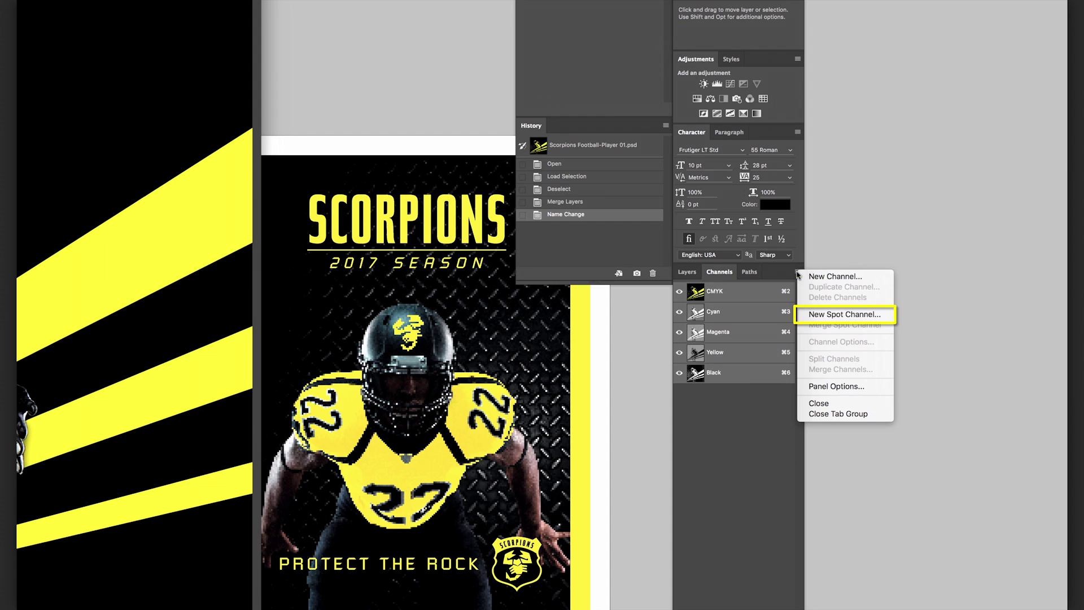
left_click(886, 315)
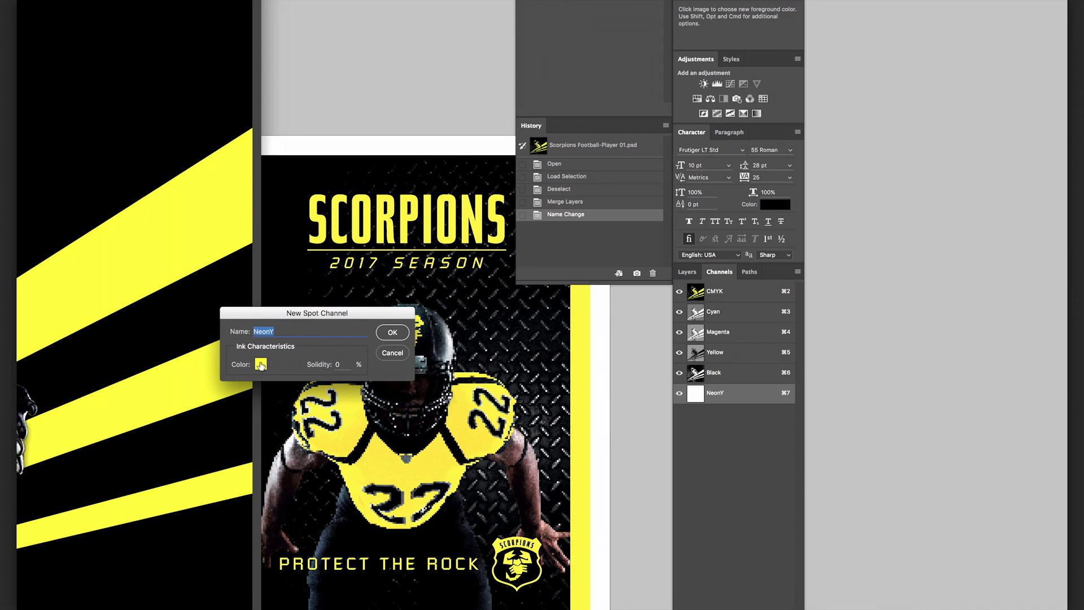
left_click(397, 333)
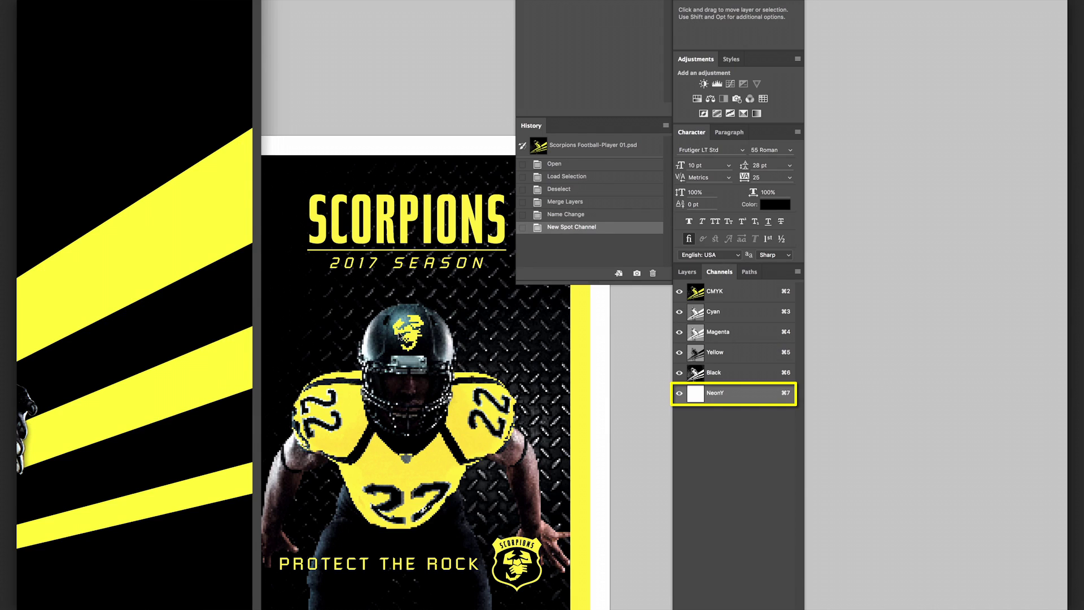
- Load the MASK layer's mask as a selection in the player 01 image
left_click(686, 275)
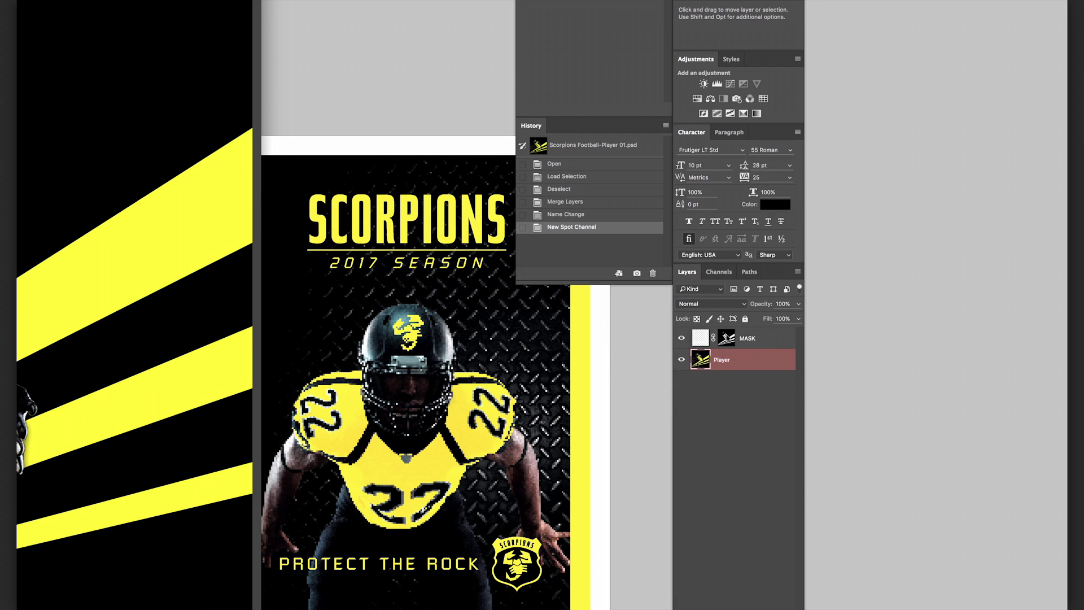
right_click(728, 336)
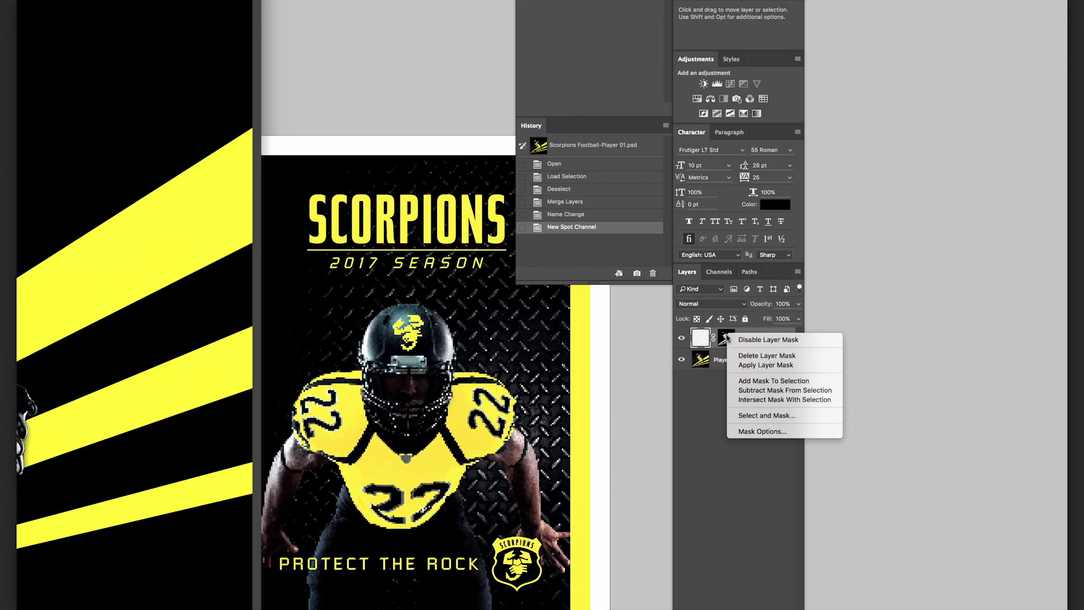
left_click(773, 382)
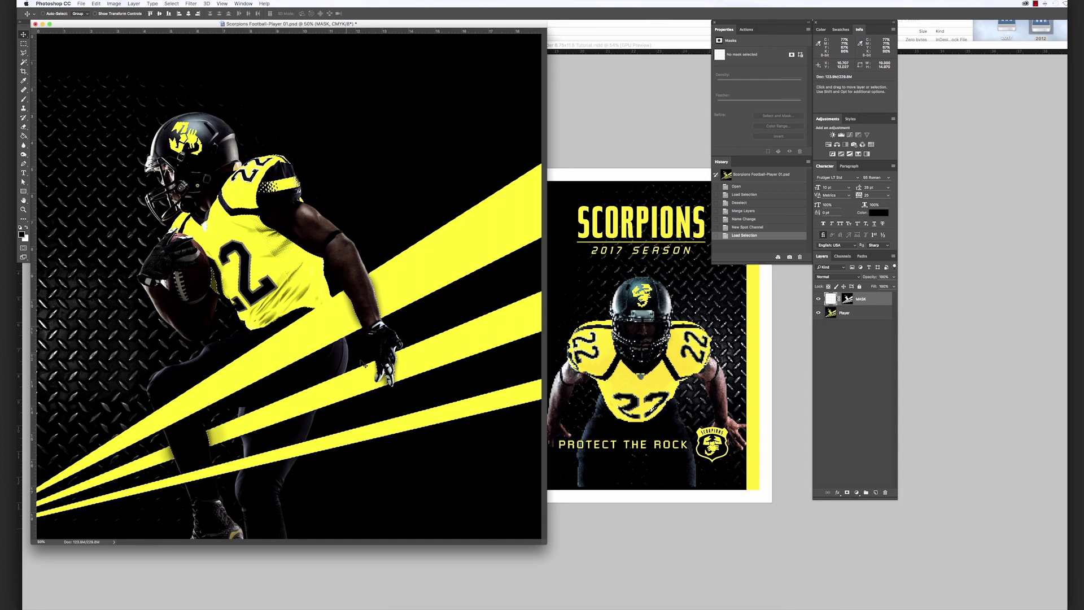
- Cut the selected area out of the Player layer's Yellow channel
left_click(862, 315)
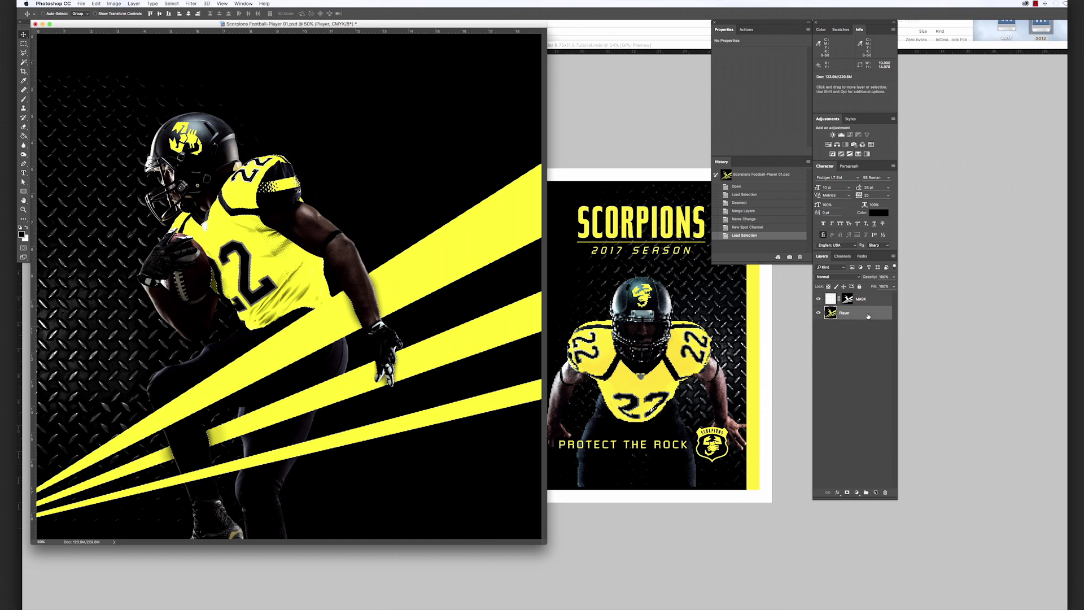
left_click(843, 257)
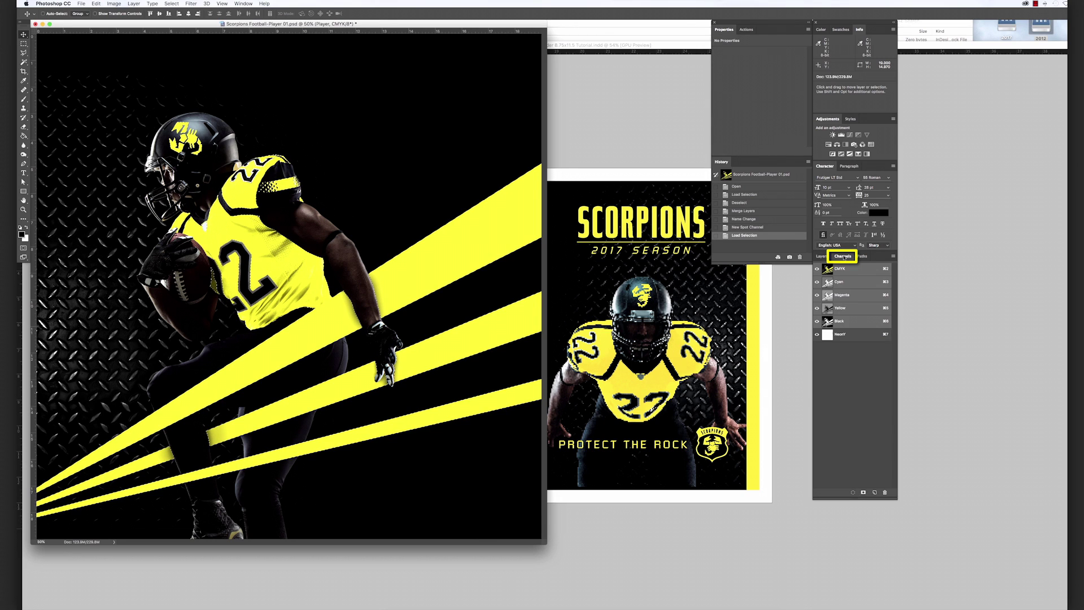
left_click(859, 310)
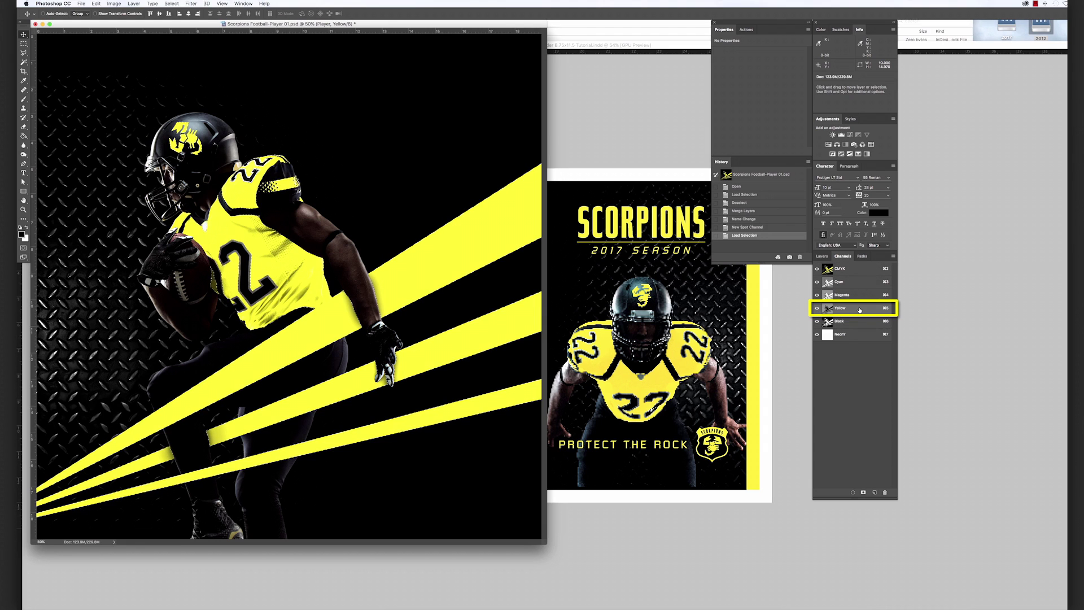
left_click(96, 3)
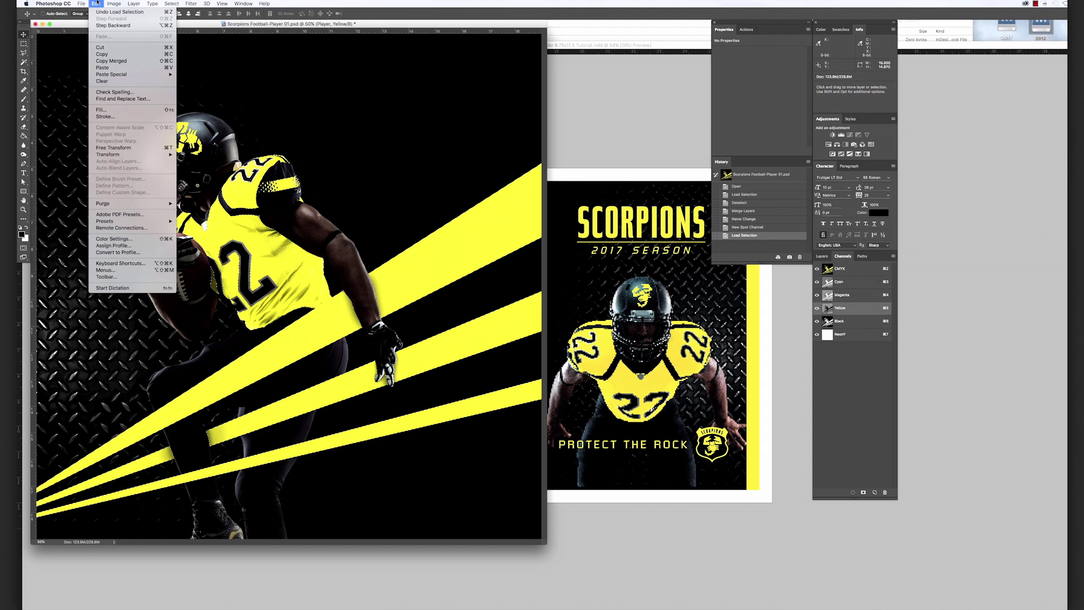
left_click(100, 48)
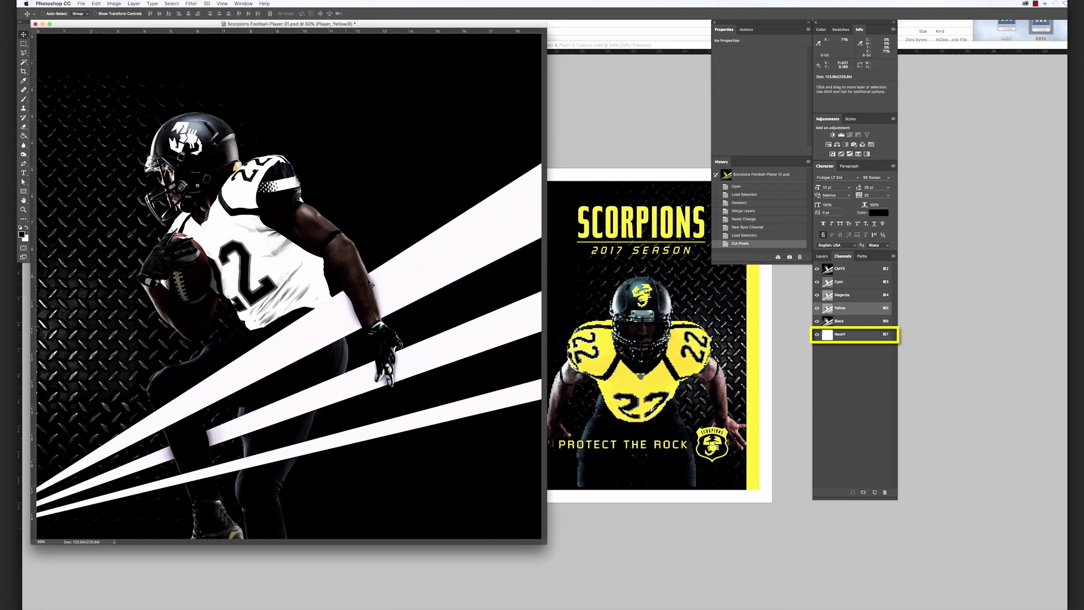
- Paste the cut yellow pixels in place into the NeonY spot channel and deselect
left_click(867, 336)
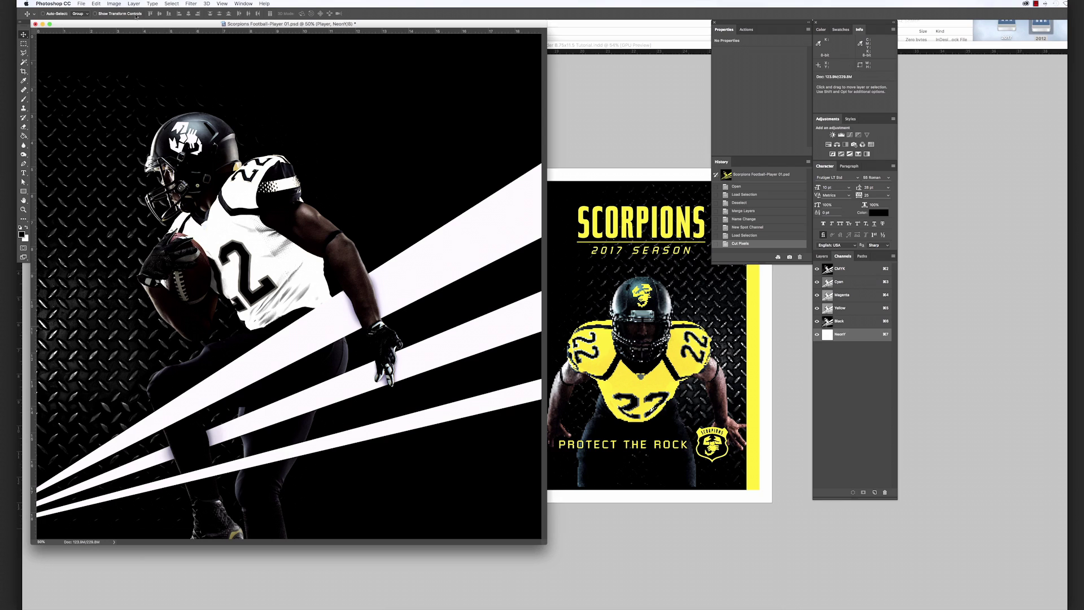
left_click(97, 3)
mouse_move(136, 74)
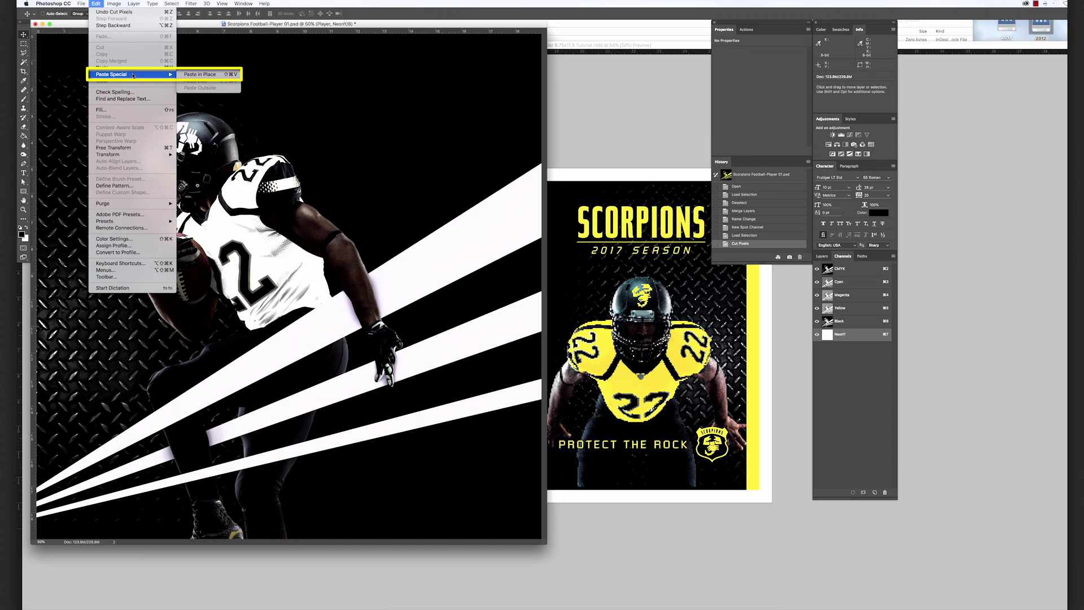
left_click(221, 77)
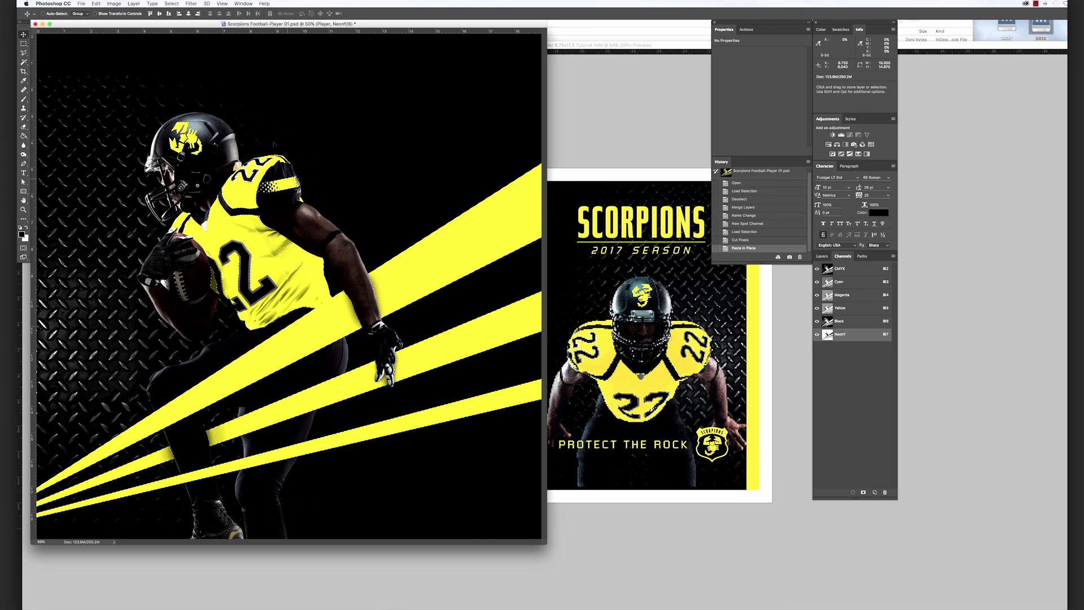
left_click(172, 3)
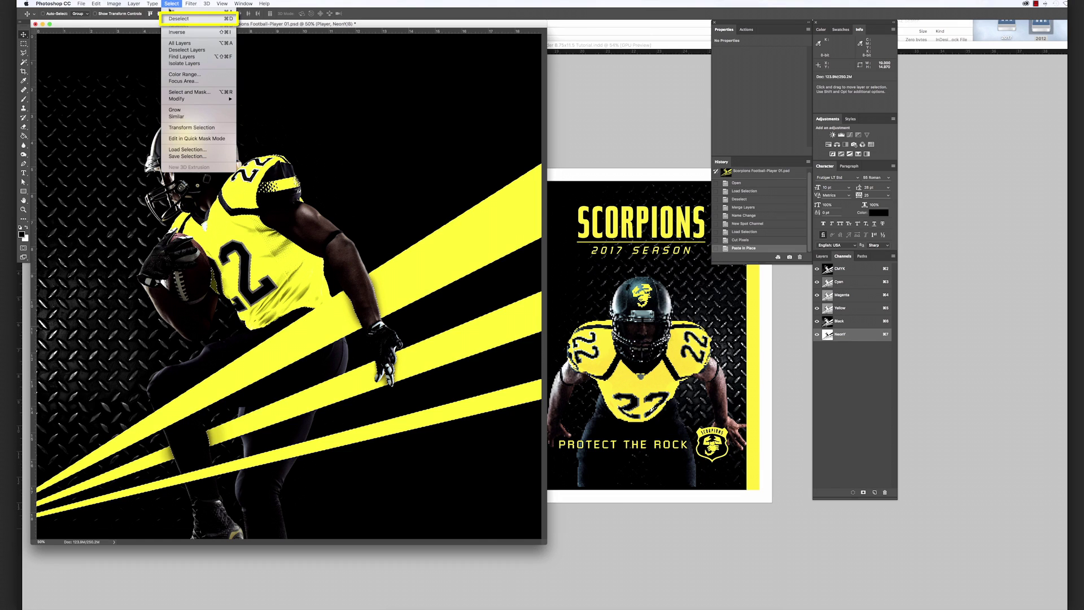
left_click(172, 18)
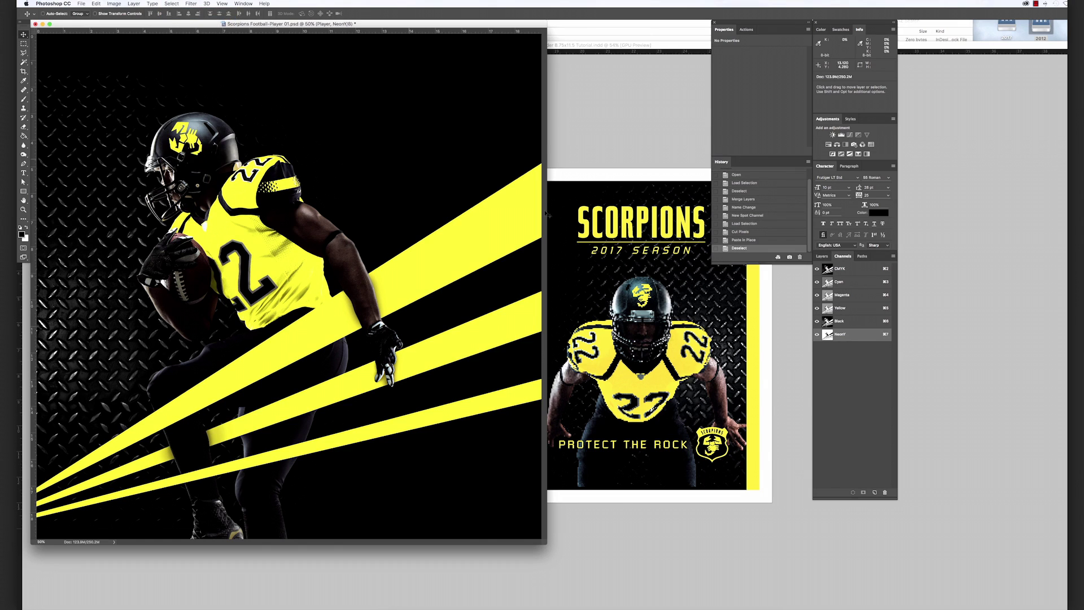
- Save the image as a new Photoshop file named "Scorpions Football-Player 01 - Neon.psd" with layers and spot colors kept
left_click(822, 256)
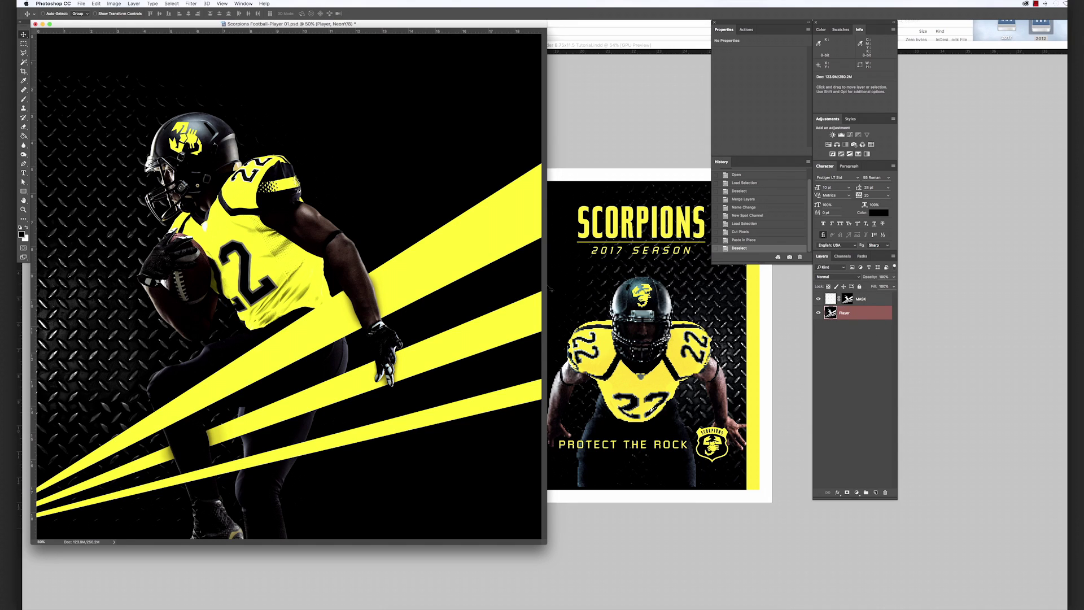
left_click(82, 4)
left_click(91, 77)
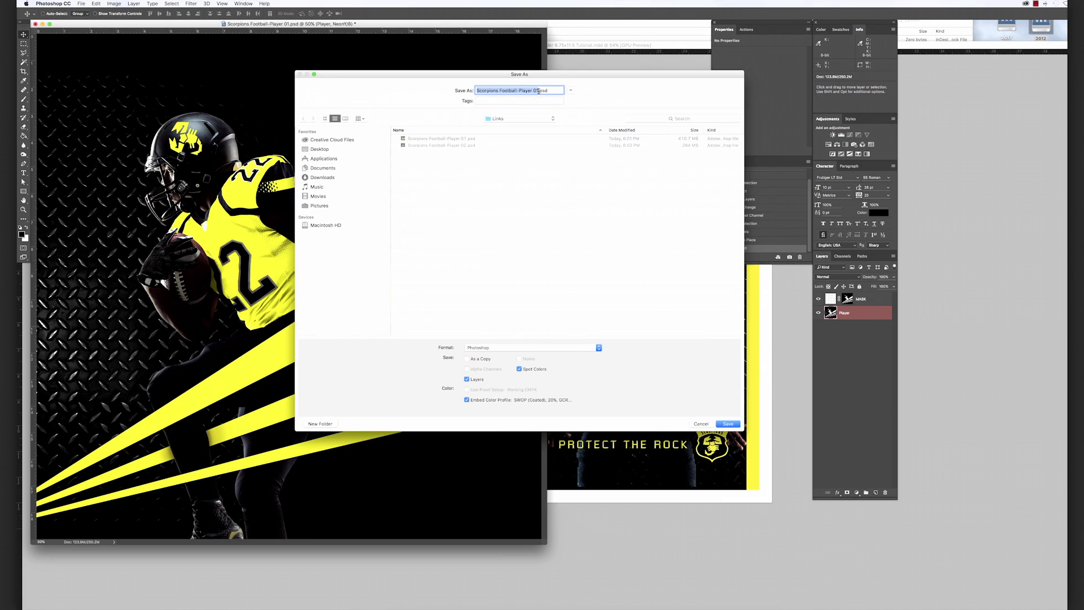
left_click(538, 91)
type("- Neon")
left_click(727, 424)
- Switch to InDesign and relink the Player 01 image to "Scorpions Football-Player 01 - Neon.psd" in the Links folder
key("super+Tab")
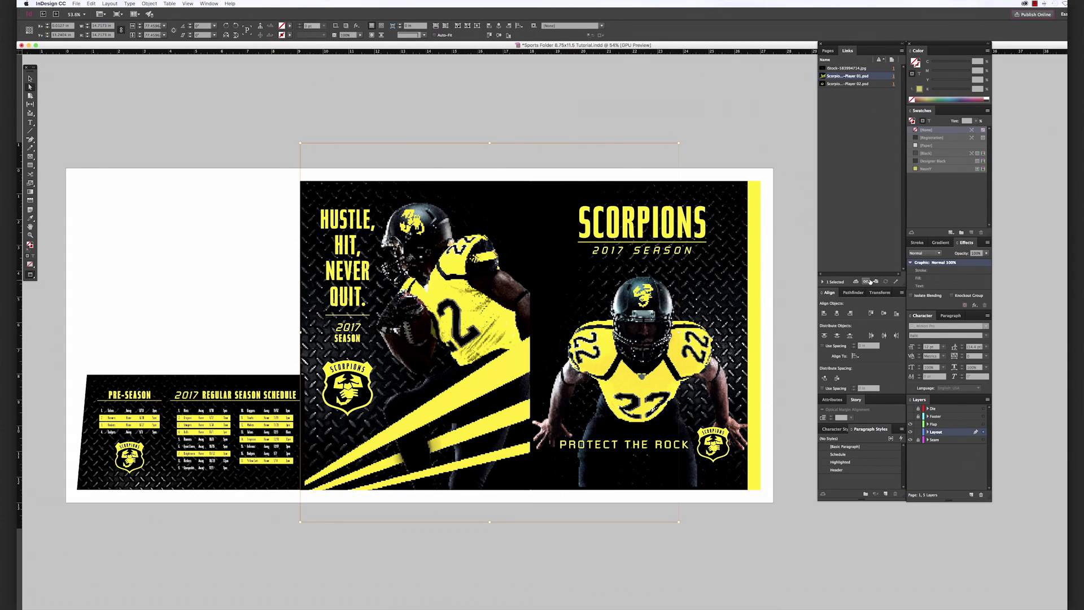
left_click(867, 281)
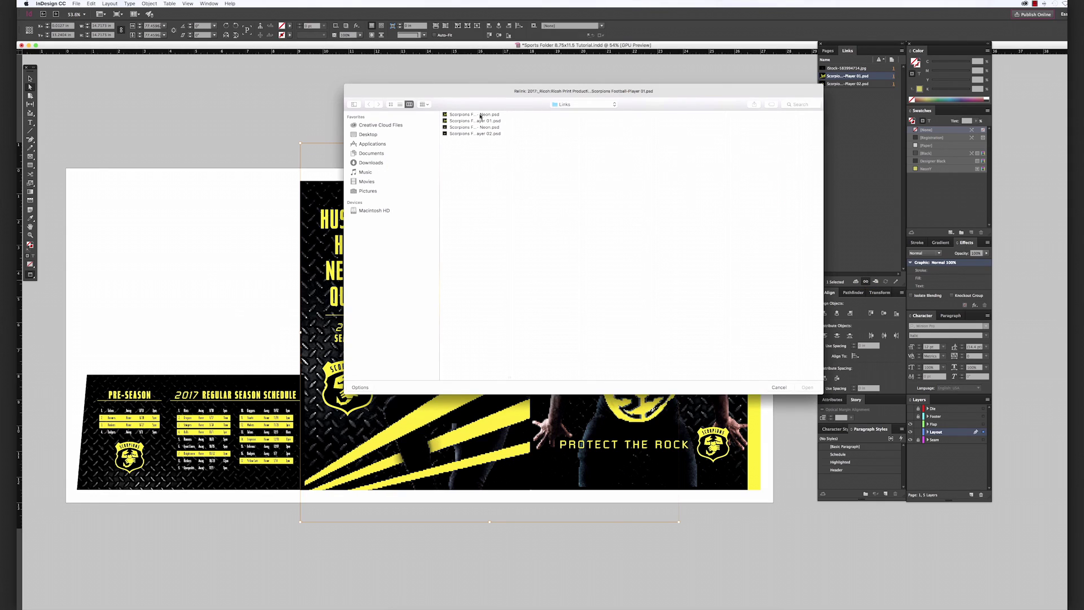
left_click(480, 115)
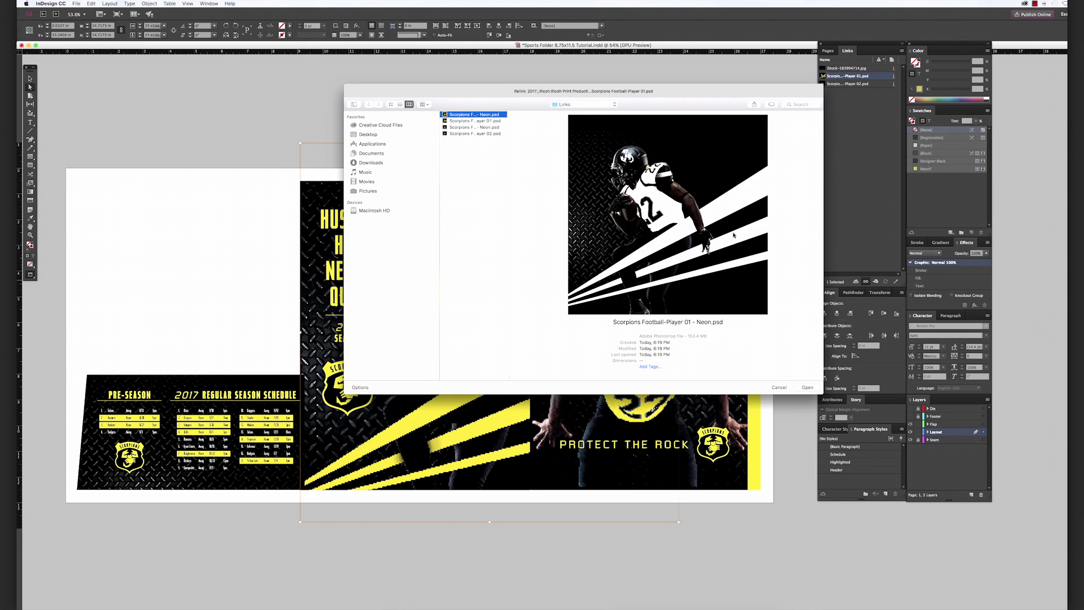
left_click(807, 387)
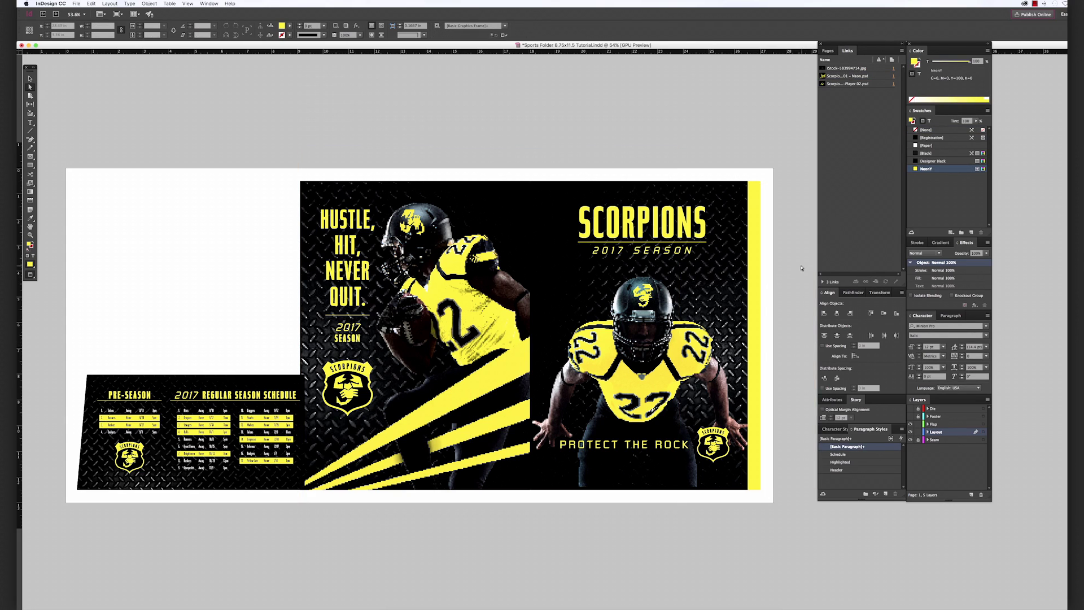
- Open the linked Scorpions Football-Player 02.psd from the layout for editing in Photoshop
left_click(657, 292)
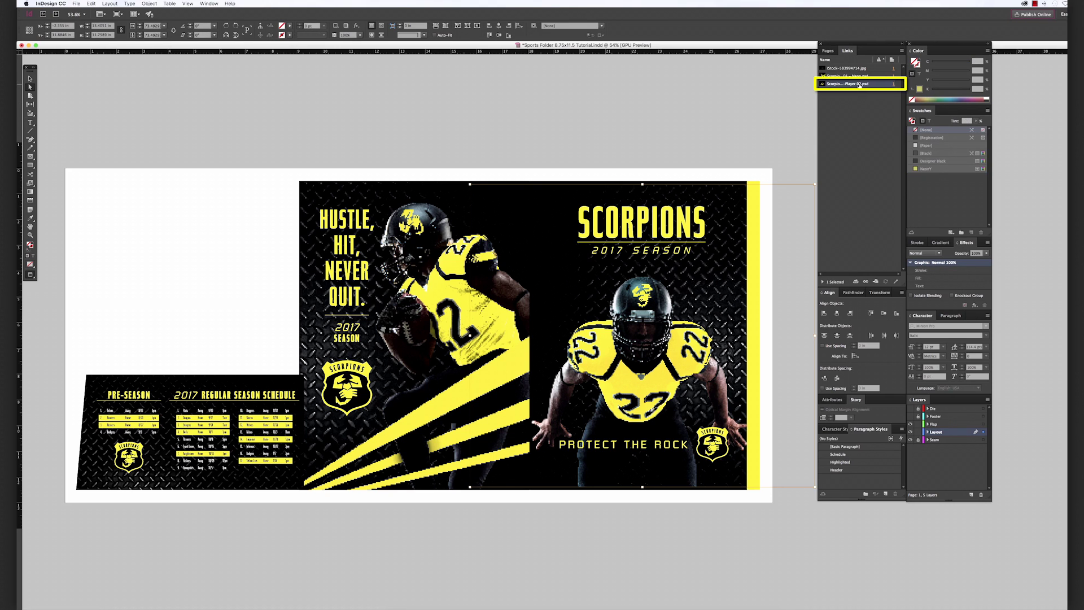
right_click(858, 84)
left_click(881, 147)
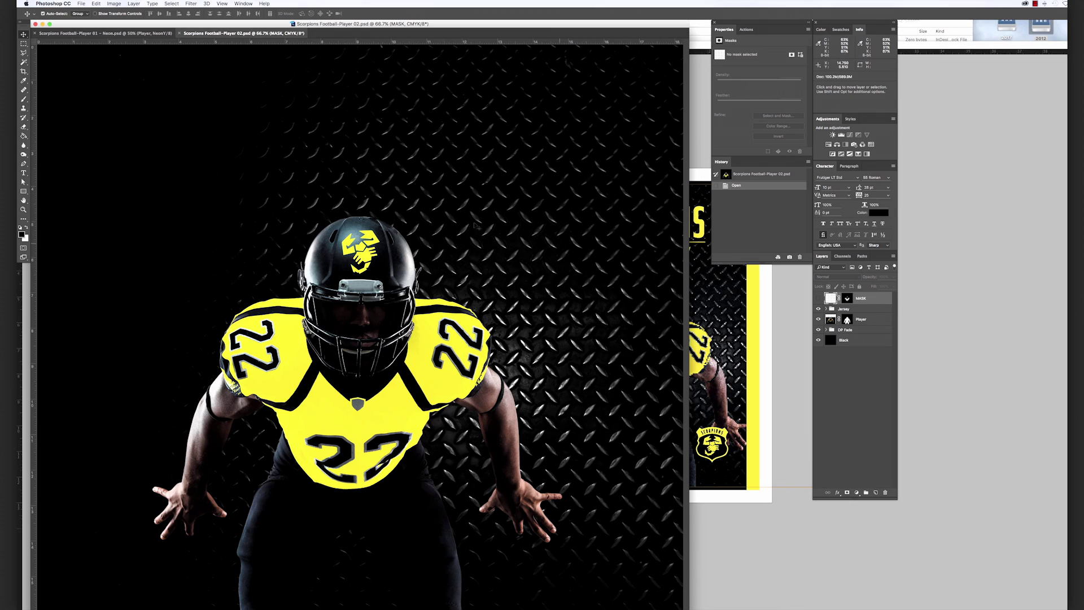
key("super+minus")
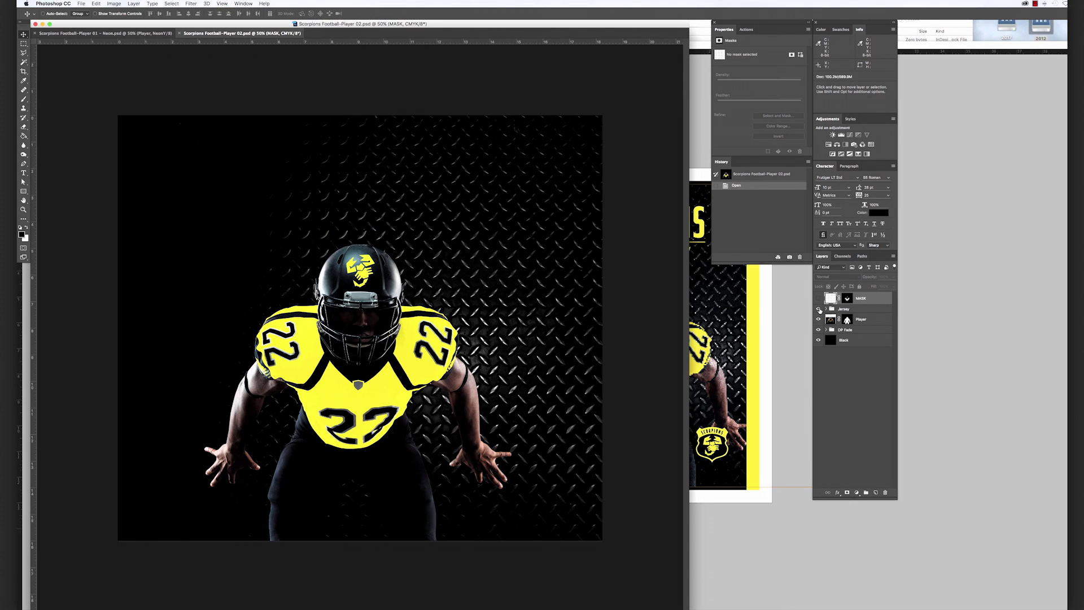
- Toggle the Jersey group off and on, and preview the MASK layer's mask as an overlay on the player 02 image
left_click(820, 310)
left_click(819, 310)
key("backslash")
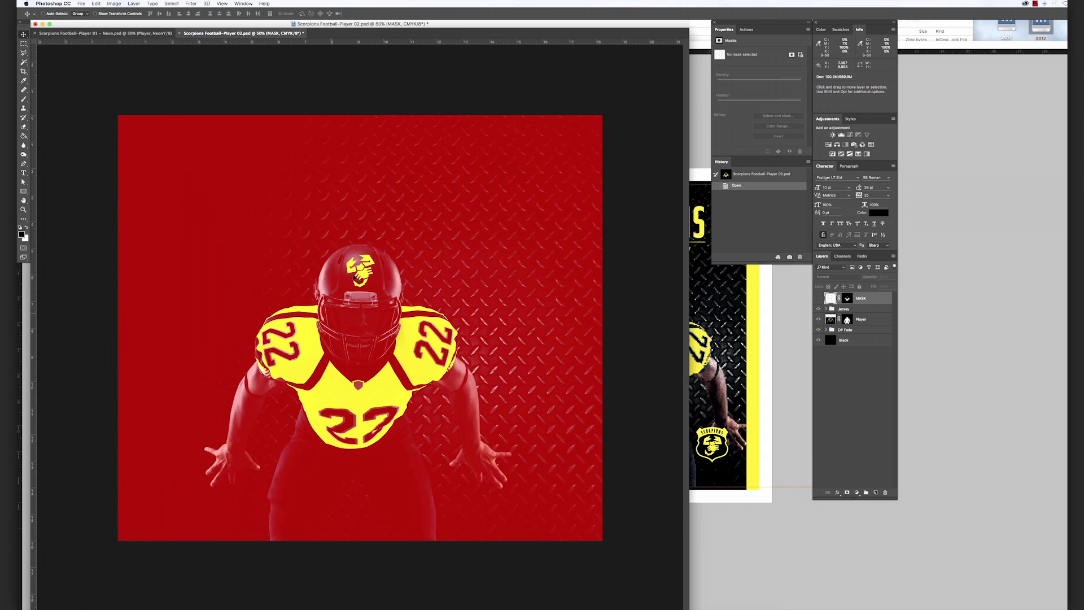
key("backslash")
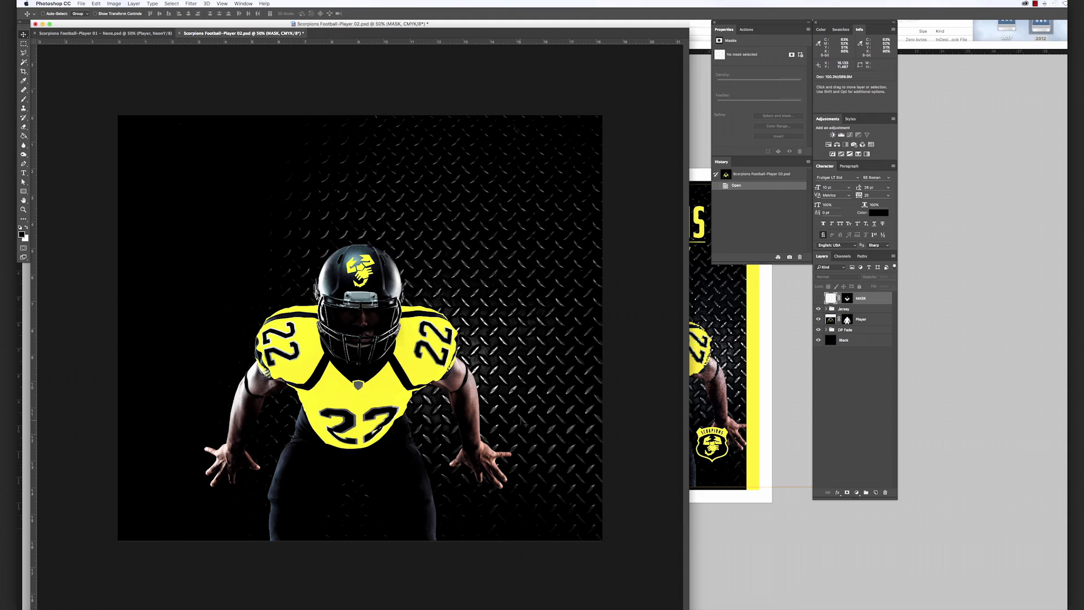
- Merge the layers and groups from Jersey down to Black into one layer
left_click(873, 311)
left_click(877, 341, "shift")
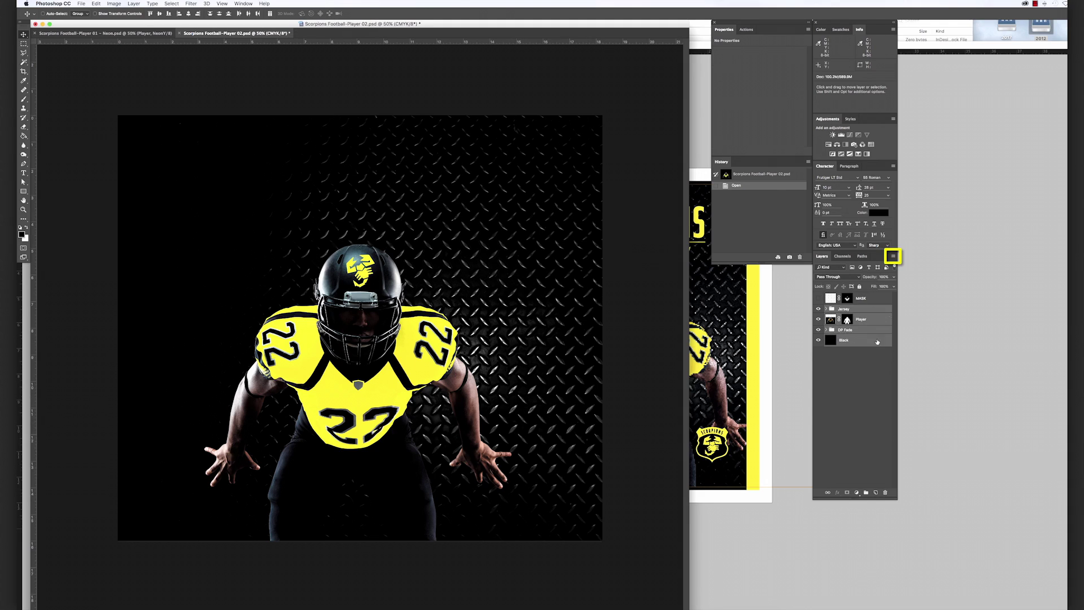
left_click(891, 257)
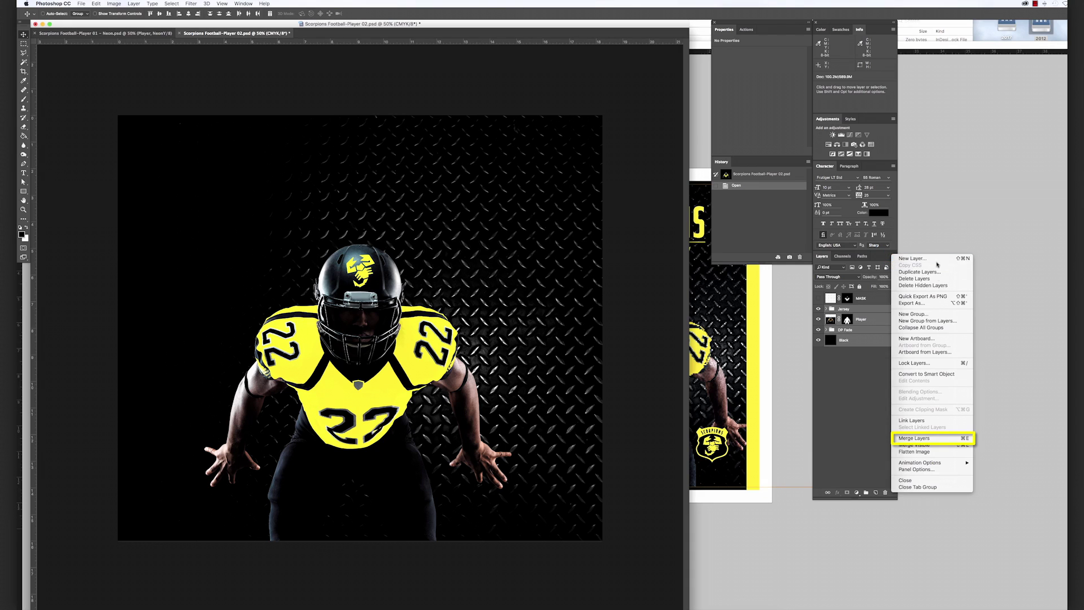
left_click(958, 438)
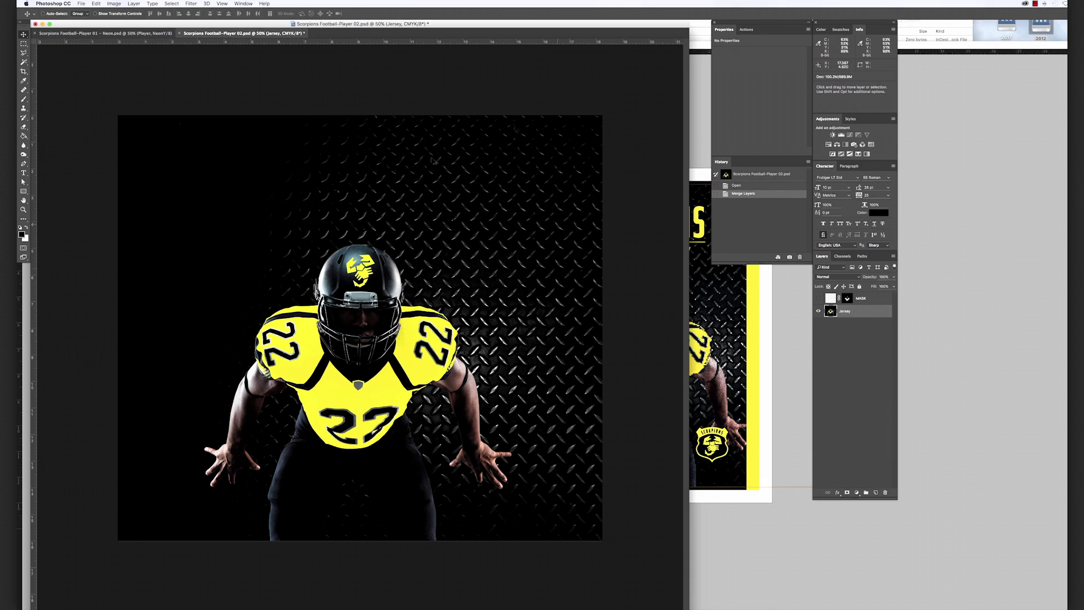
- Check that the player 02 image is in CMYK color mode
left_click(115, 4)
mouse_move(135, 12)
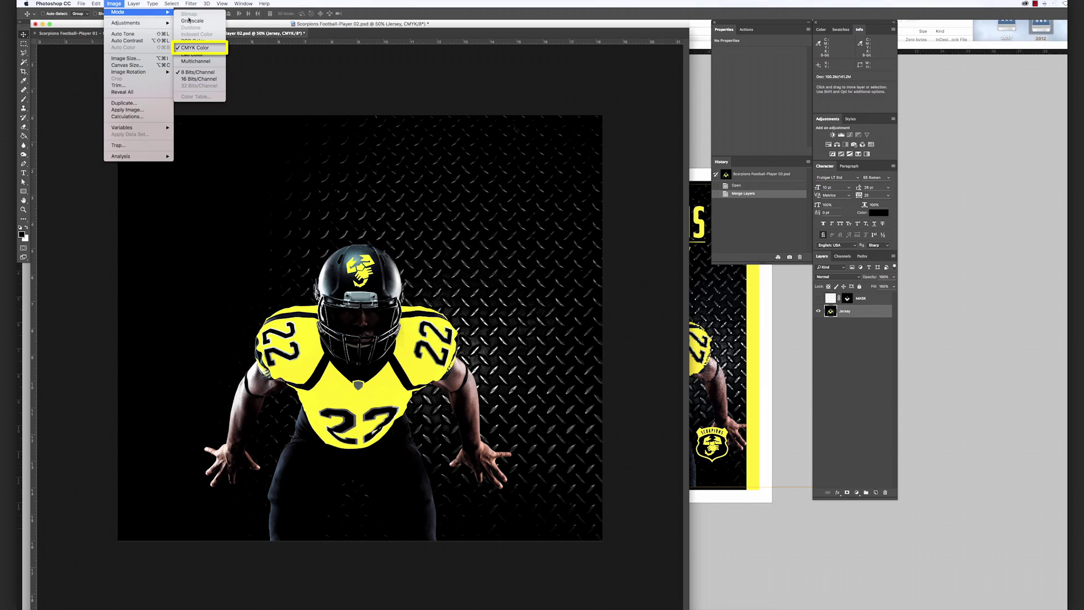
left_click(208, 51)
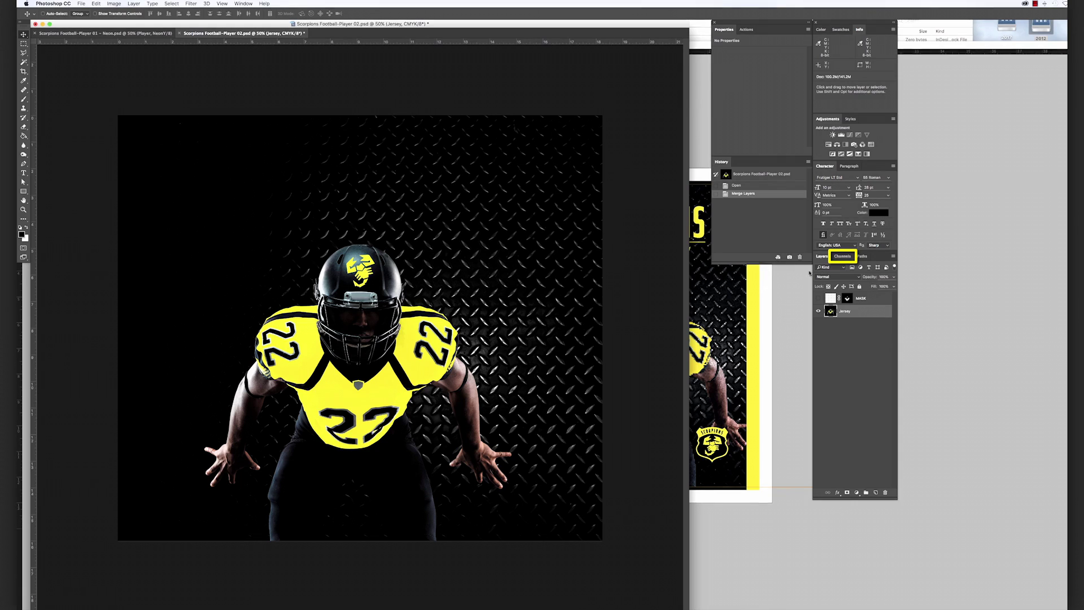
- Add a spot channel named NeonY with a yellow ink color and 0% solidity to the player 02 image
left_click(844, 256)
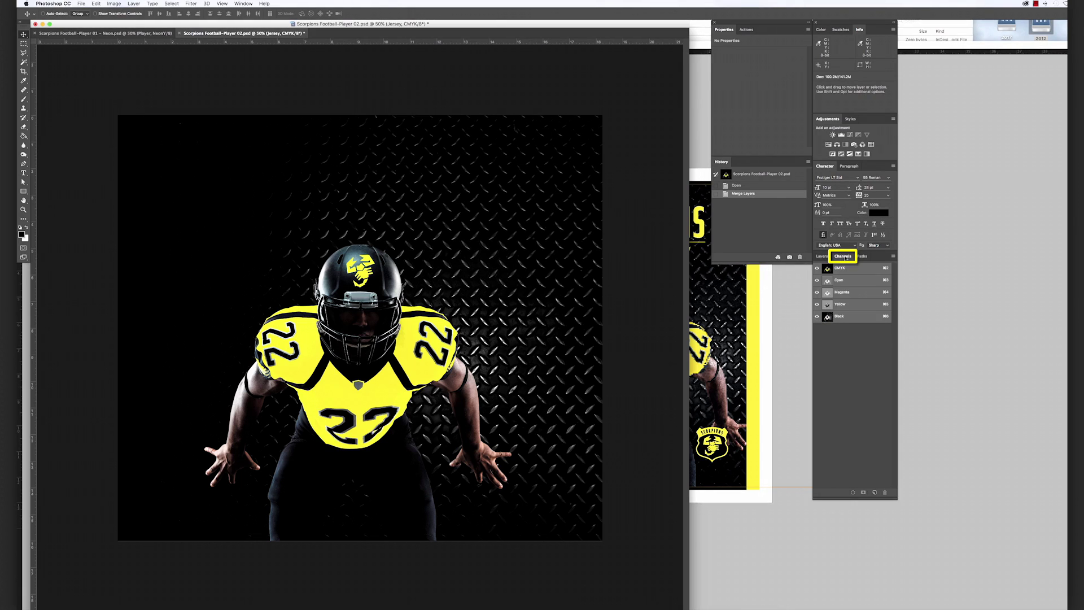
left_click(894, 257)
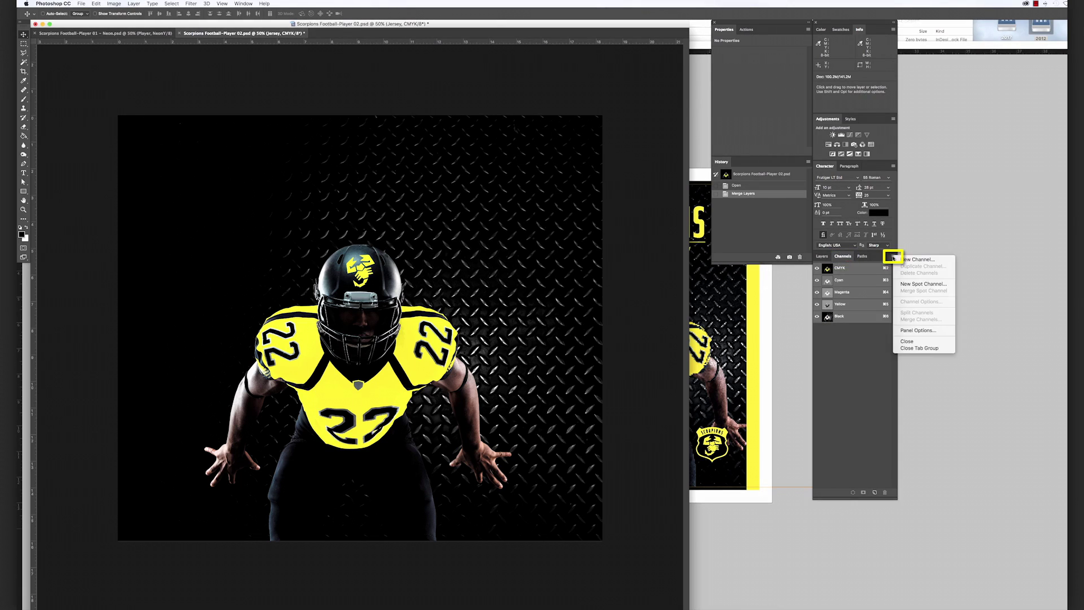
left_click(952, 286)
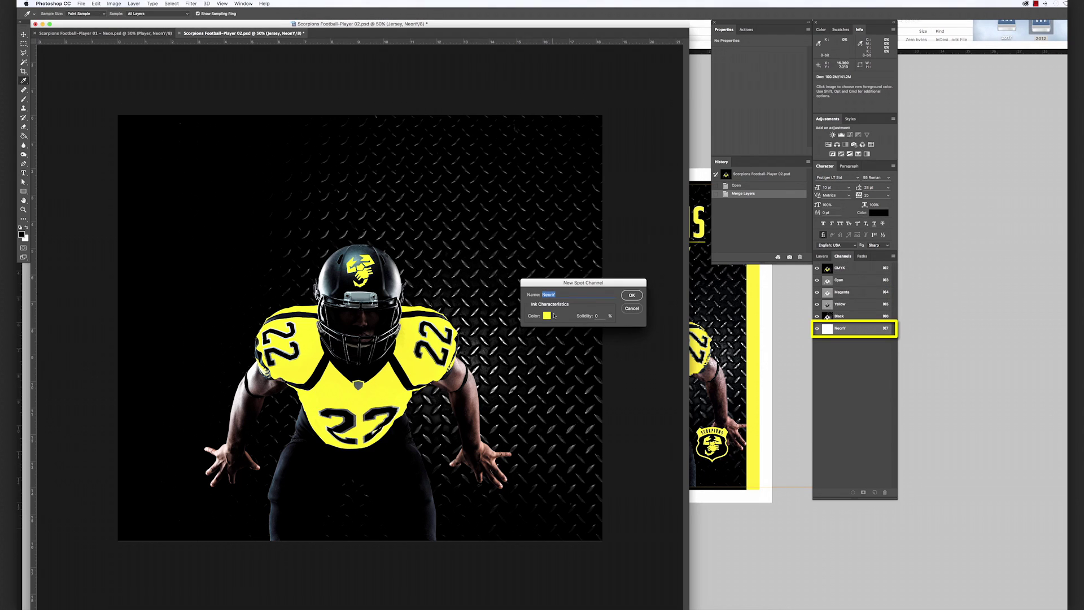
left_click(631, 295)
key("v")
- Load the MASK layer's mask as a selection in the player 02 image
left_click(820, 257)
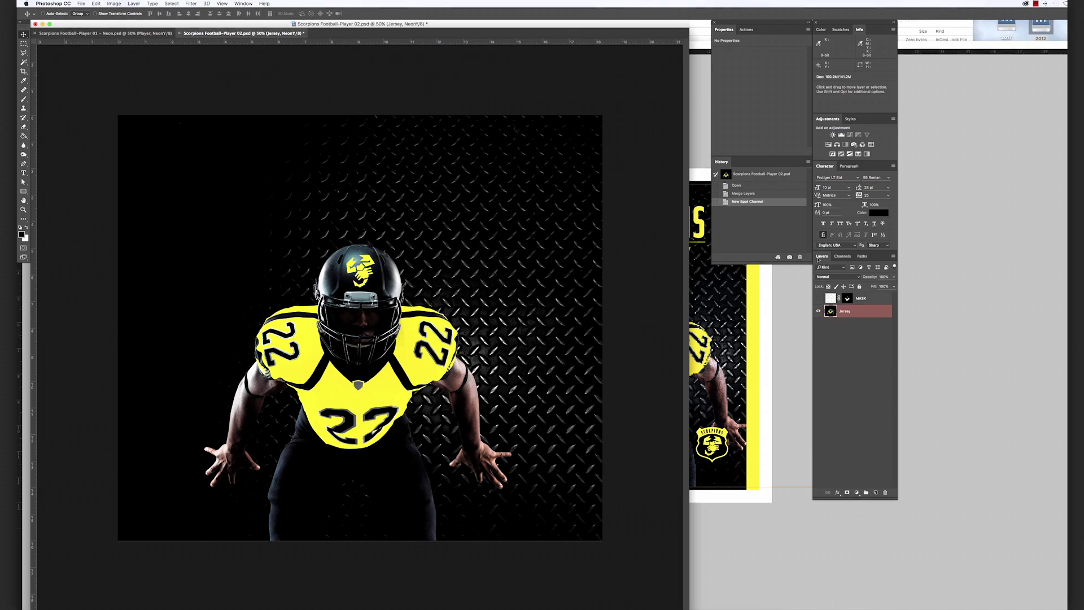
right_click(856, 298)
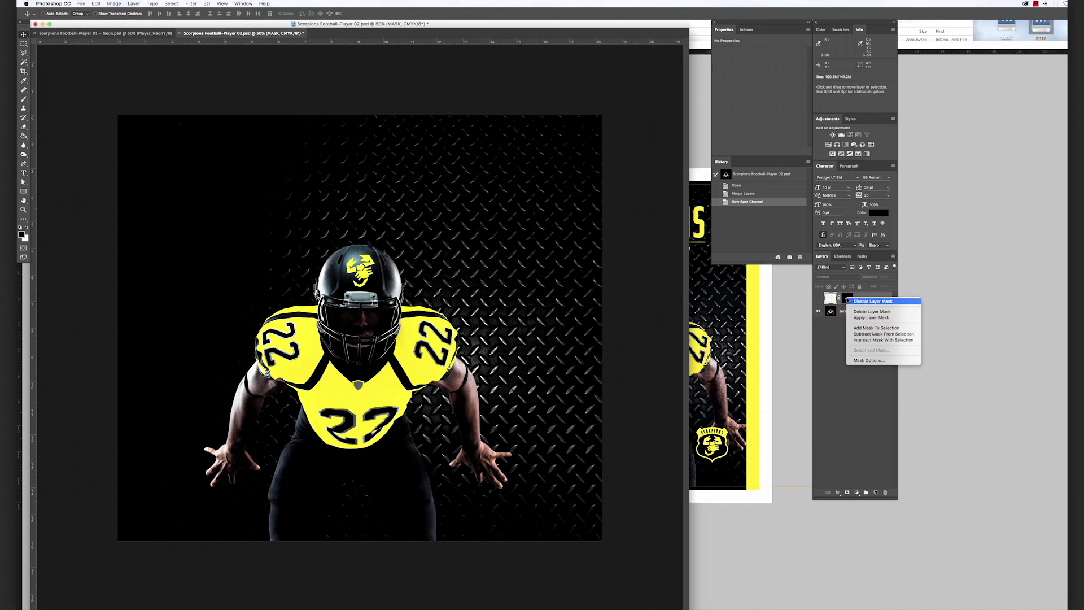
left_click(863, 328)
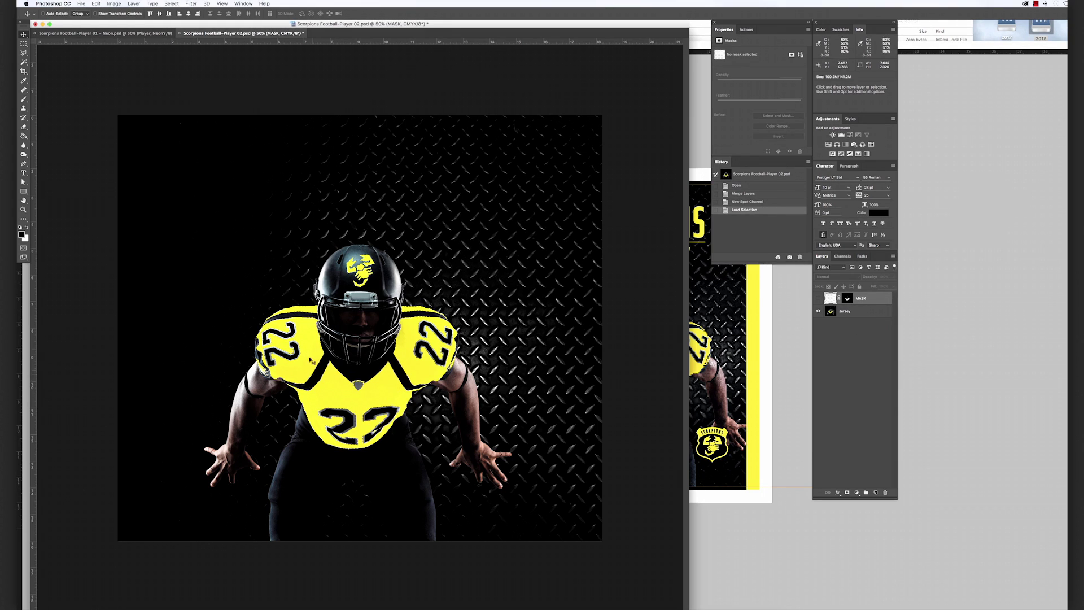
- Cut the masked area out of the Jersey layer's Yellow channel
left_click(864, 312)
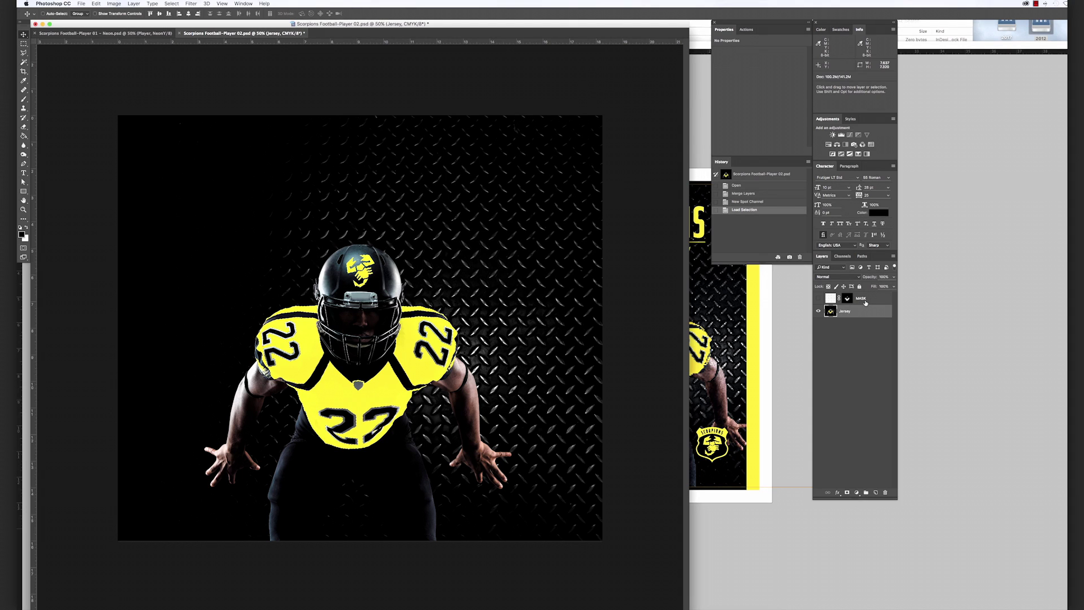
left_click(841, 257)
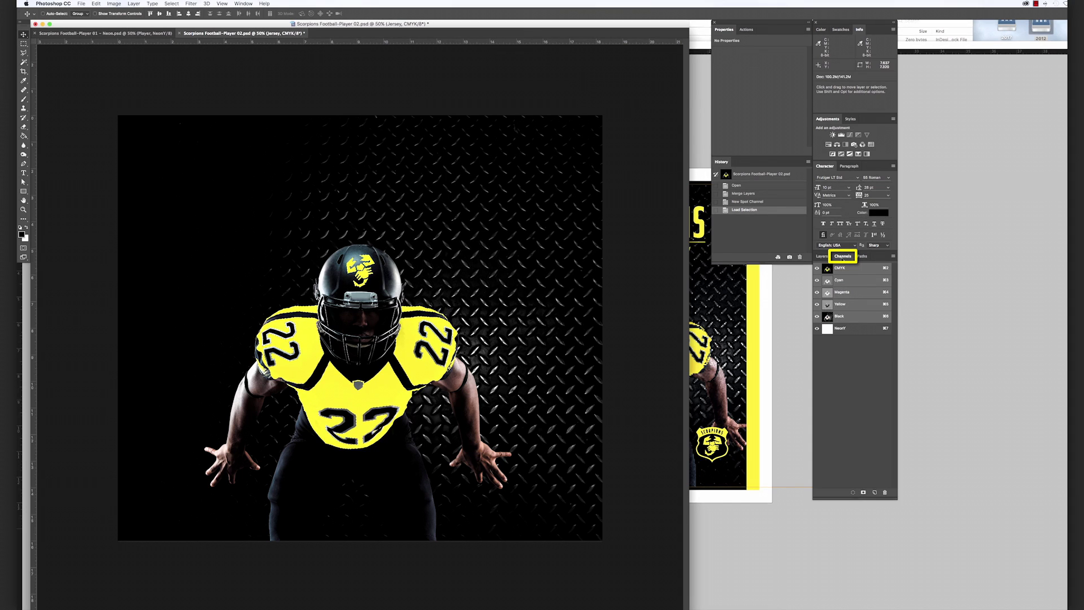
left_click(855, 304)
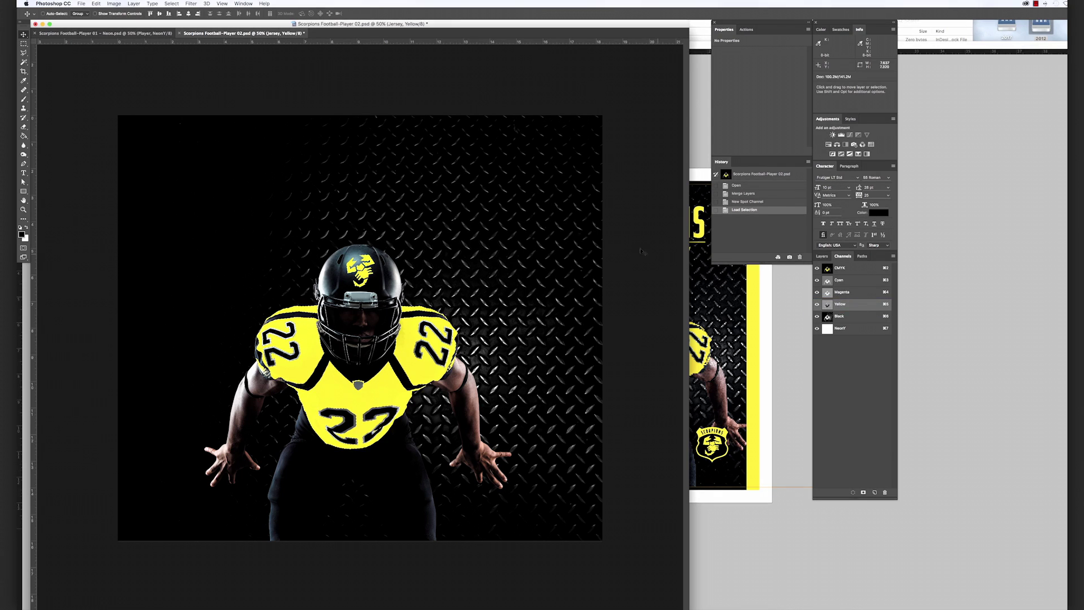
left_click(96, 4)
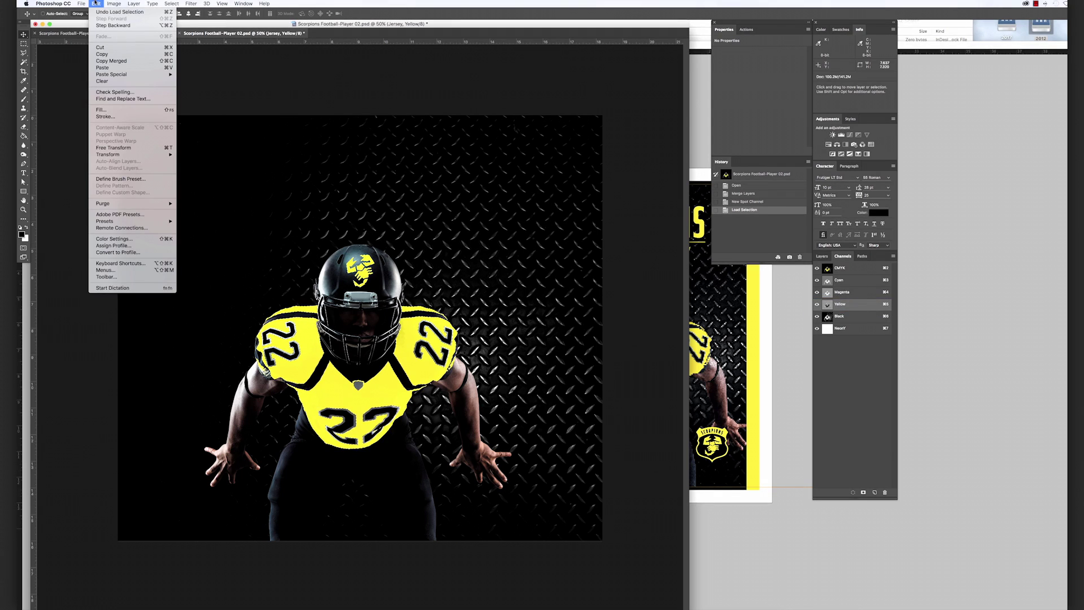
left_click(166, 48)
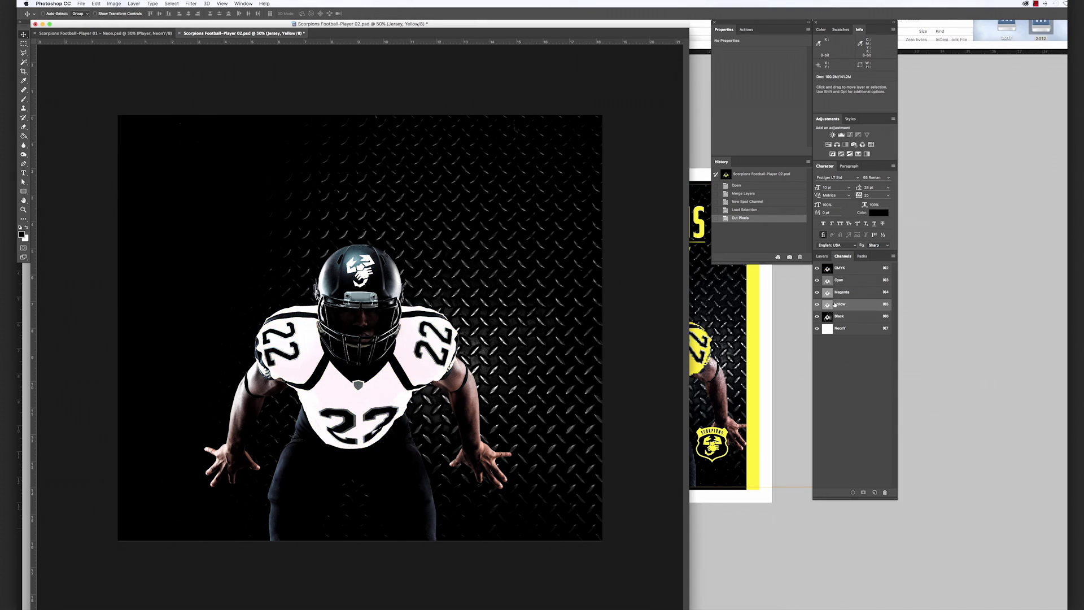
- Paste the cut yellow pixels in place into the NeonY spot channel and deselect the selection
left_click(863, 331)
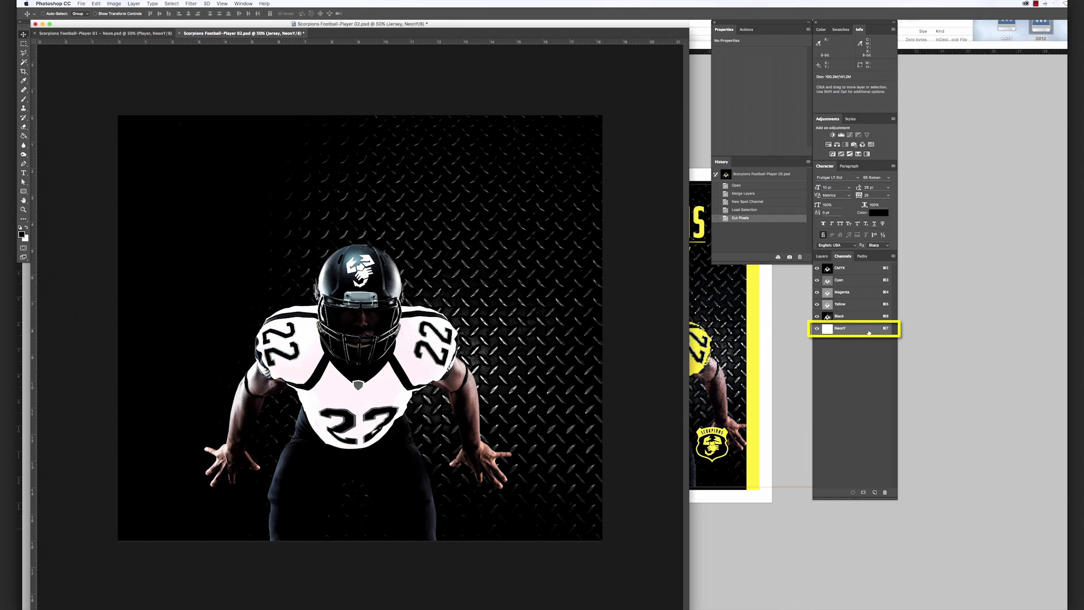
left_click(96, 3)
mouse_move(163, 74)
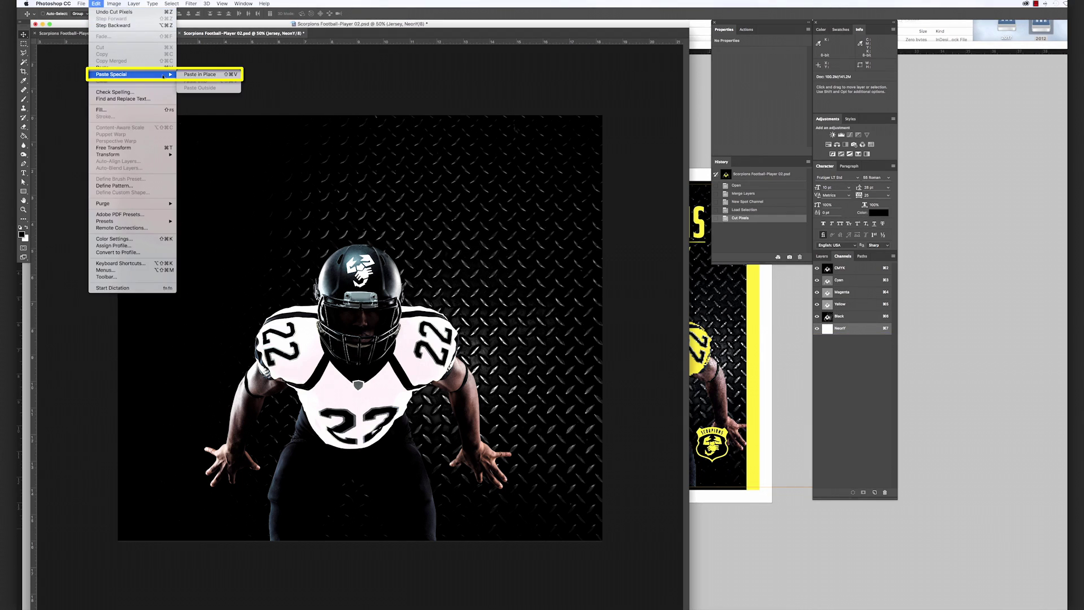
left_click(220, 75)
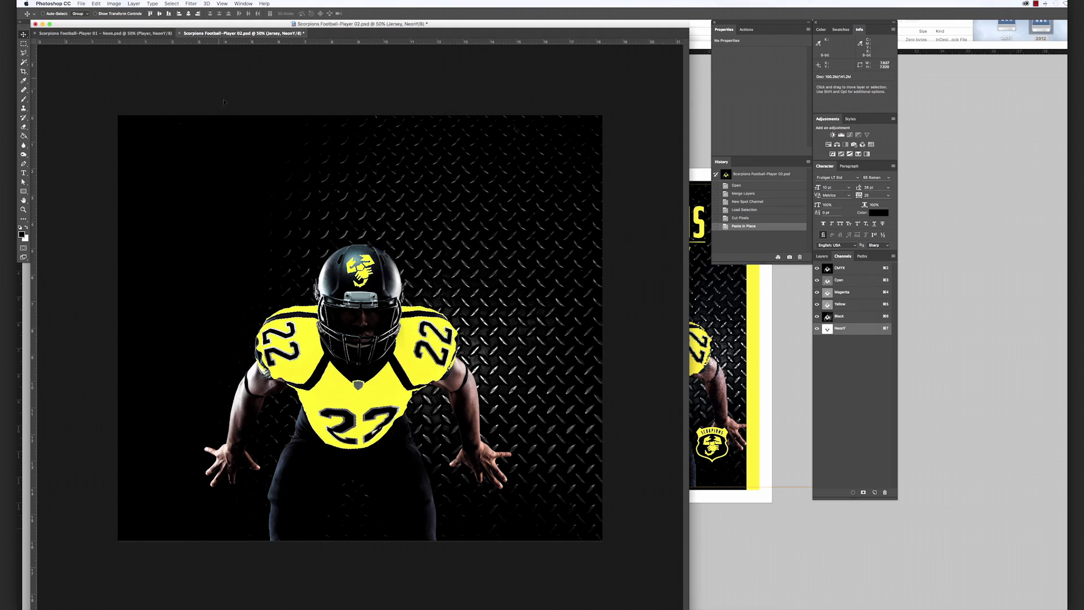
left_click(171, 3)
left_click(176, 19)
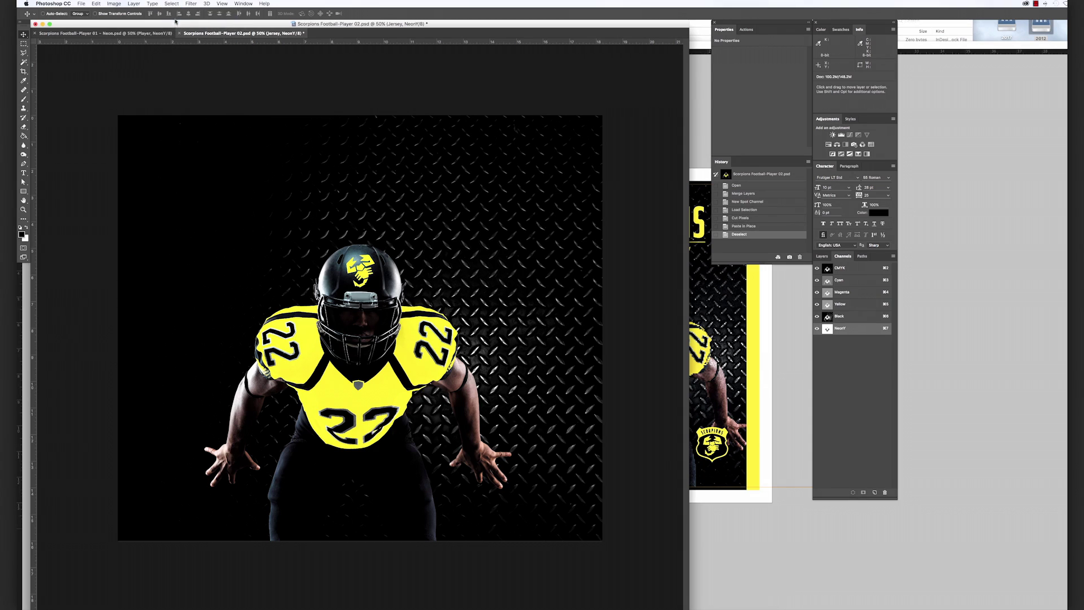
- Save the player 02 image as a separate Photoshop file named Scorpions Football-Player 02 - Neon.psd in the Links folder
left_click(822, 256)
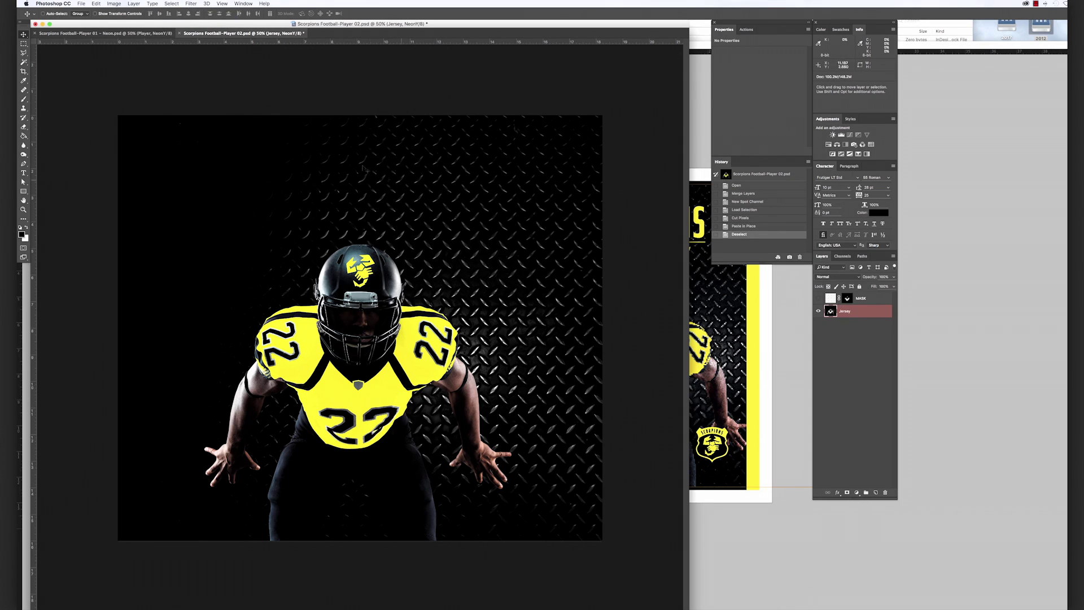
left_click(82, 3)
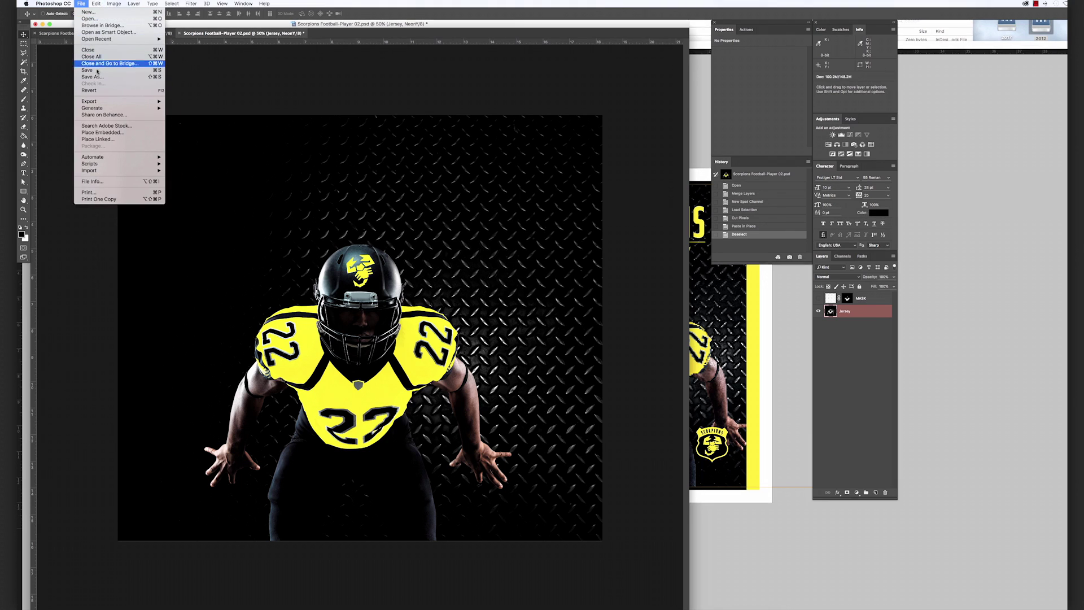
left_click(116, 81)
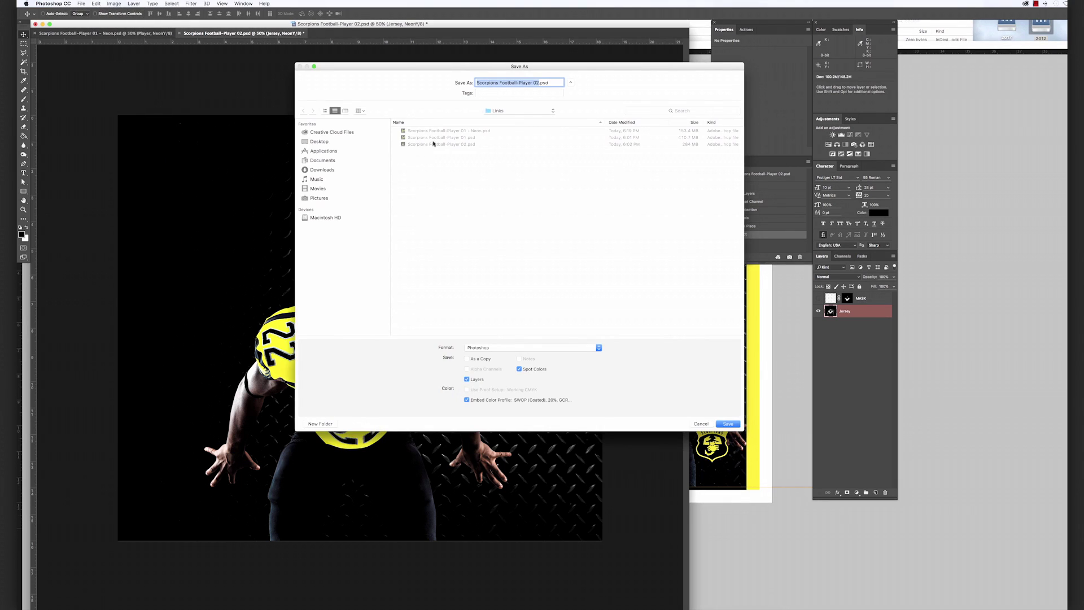
left_click(538, 83)
type("- Neon")
left_click(728, 424)
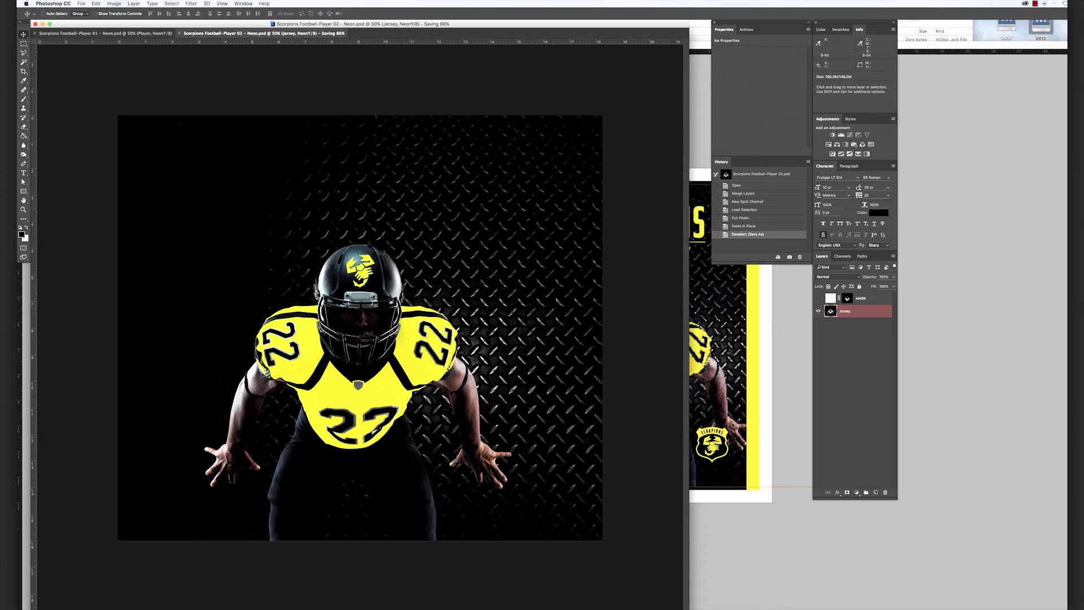
left_click(733, 425)
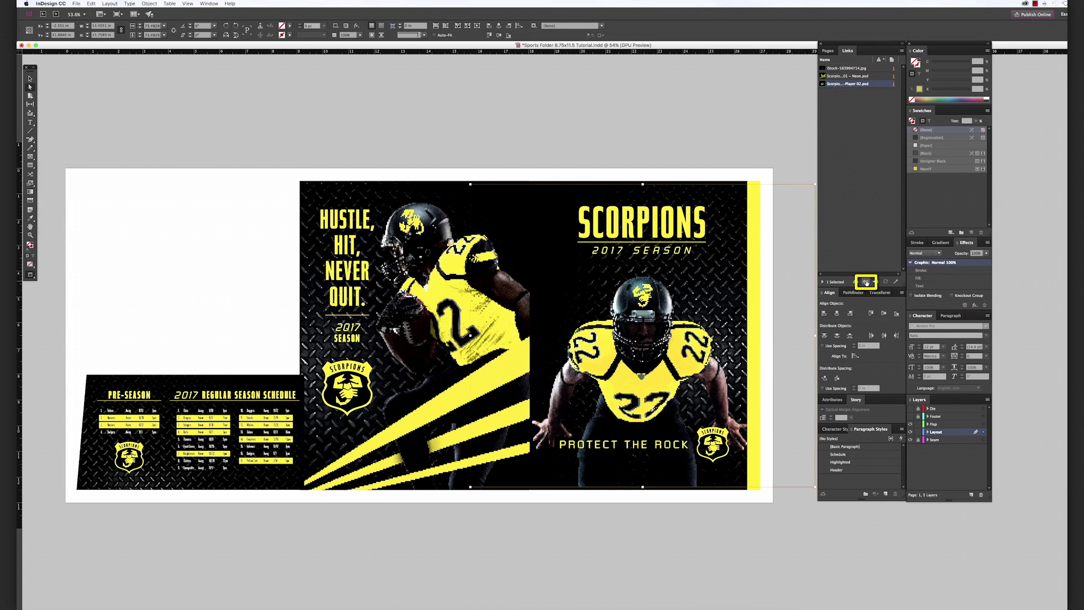
- In the InDesign sports folder layout, relink the player 02 image to Scorpions Football-Player 02 - Neon.psd
left_click(867, 282)
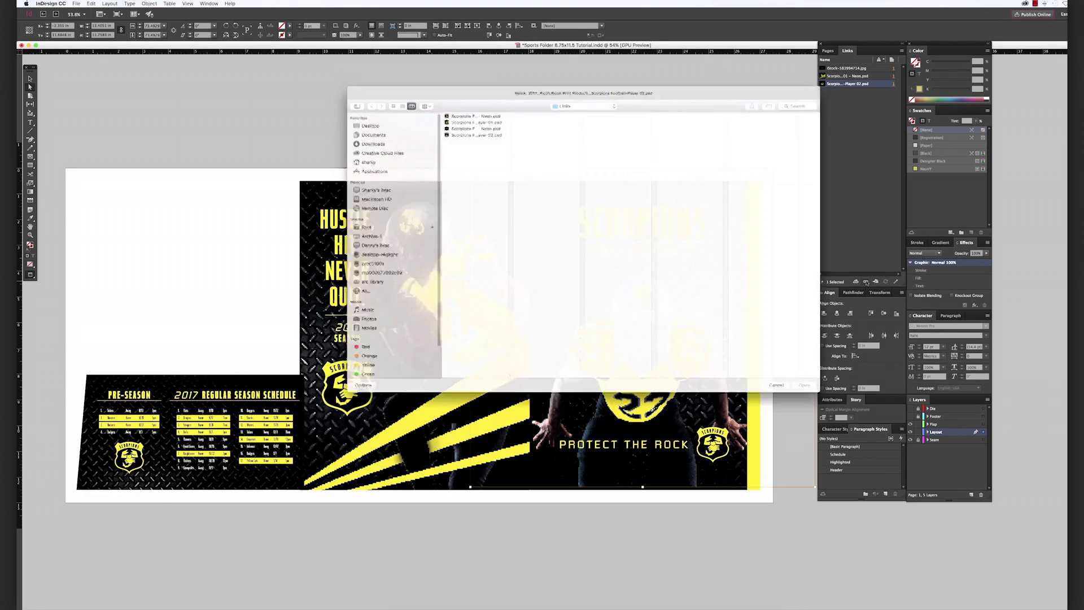
left_click(462, 128)
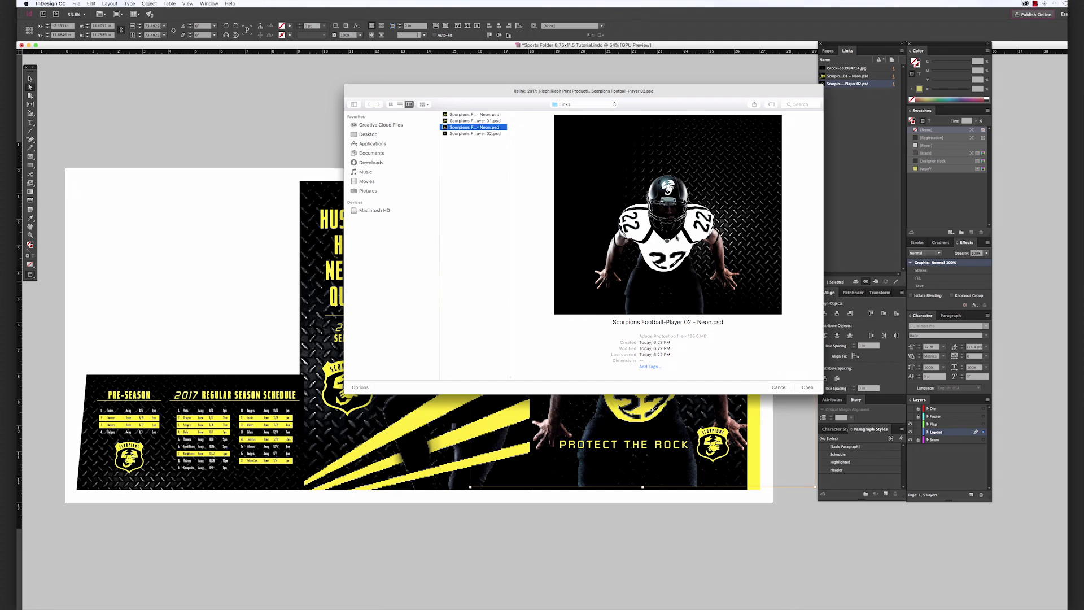
left_click(812, 388)
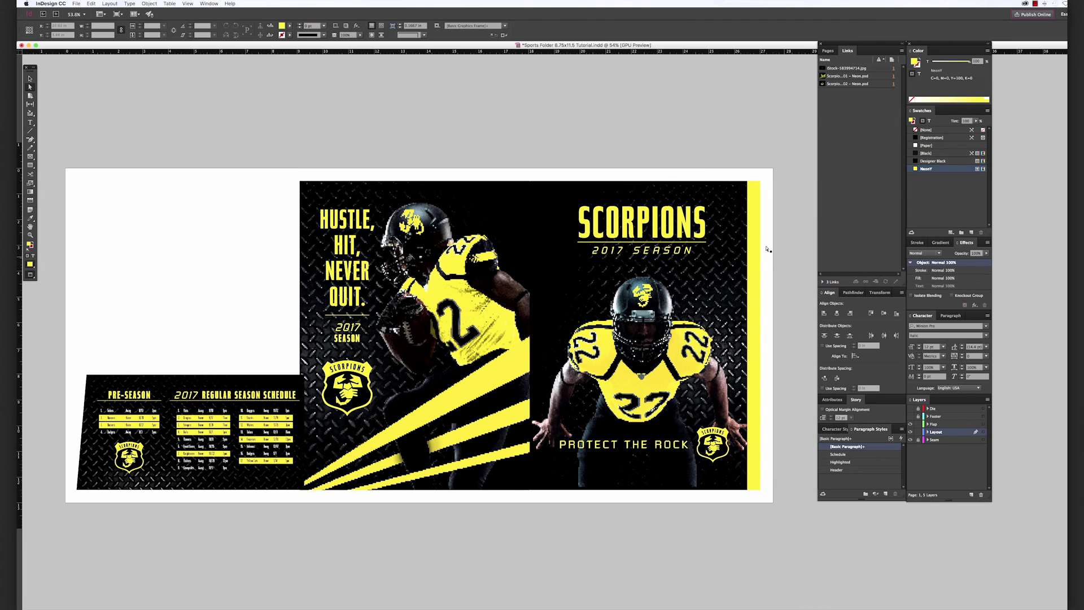
- Start exporting the layout to the Sports Folder directory as Sports Folder 8.75x11.5 Tutorial - Neon.pdf in Adobe PDF (Print) format
left_click(76, 4)
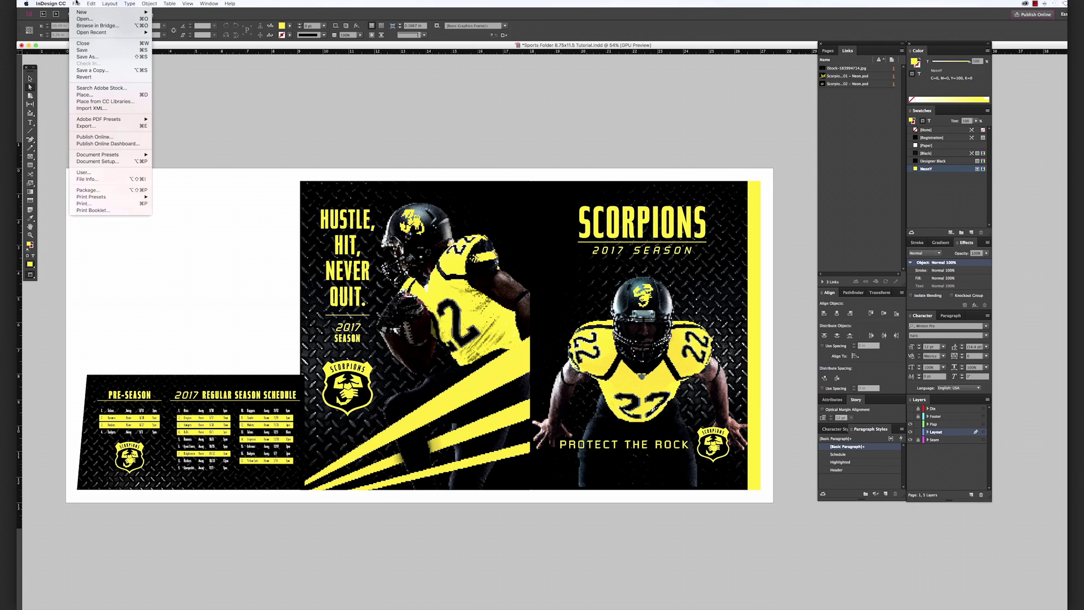
left_click(133, 128)
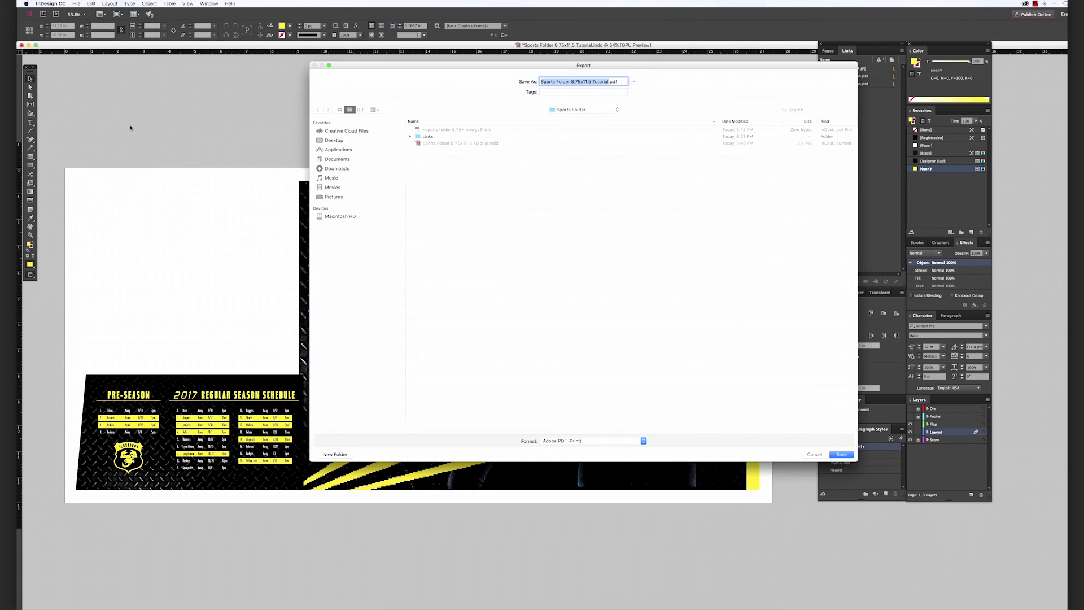
left_click(607, 81)
type("- Neon")
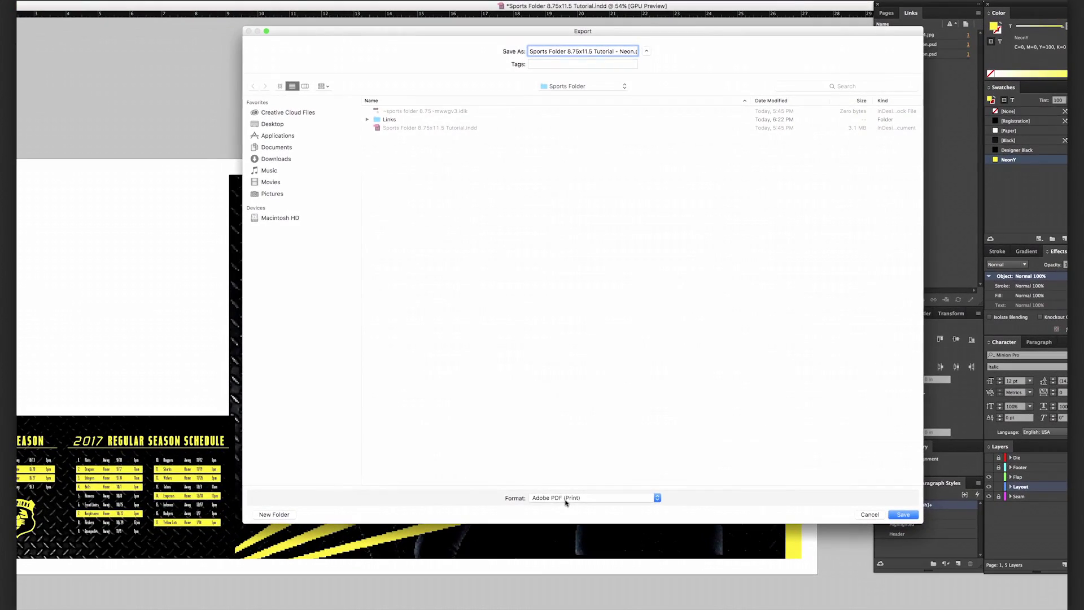
left_click(584, 443)
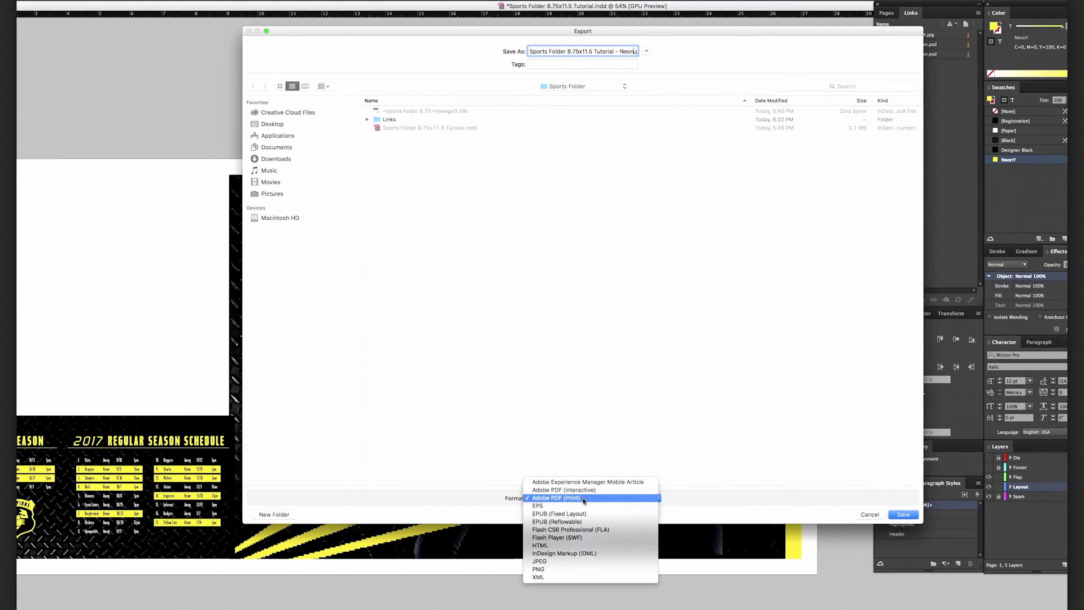
left_click(583, 498)
left_click(903, 515)
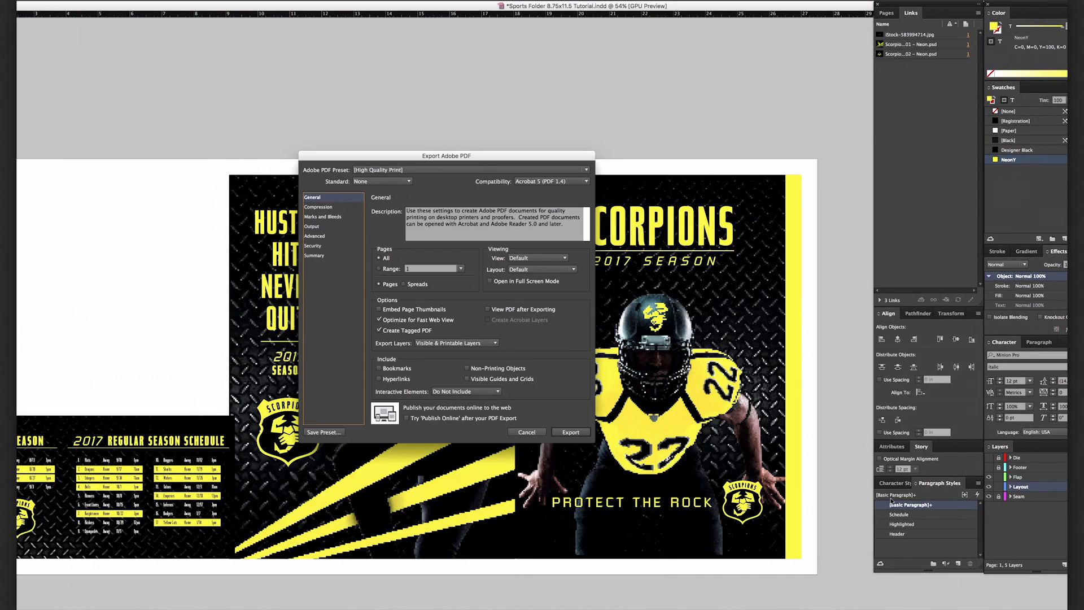
- Apply the [PDF/X-4:2008] preset and export the PDF
left_click(406, 171)
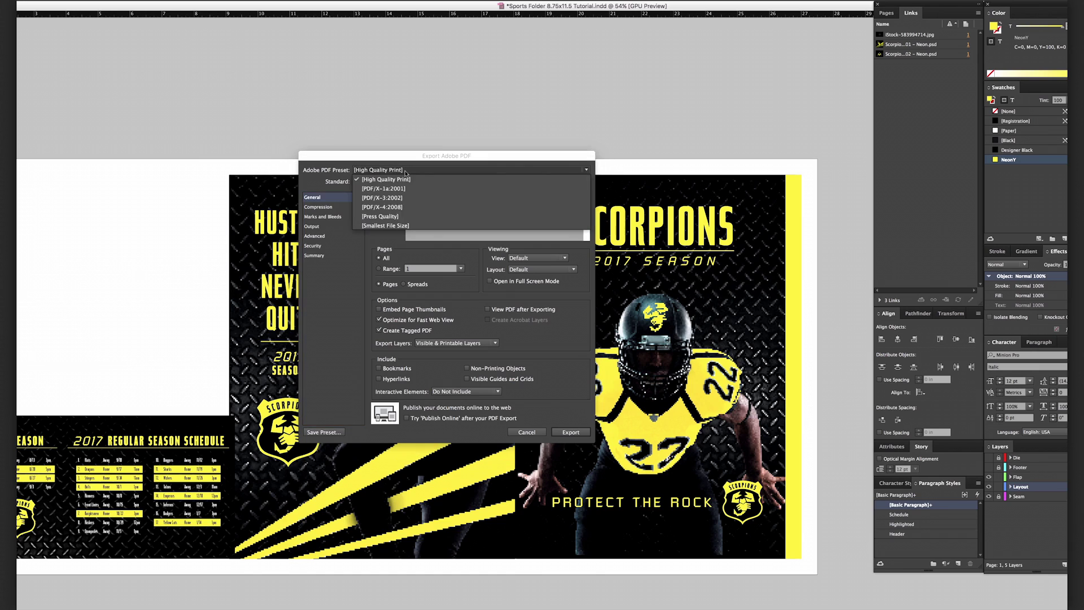
left_click(384, 207)
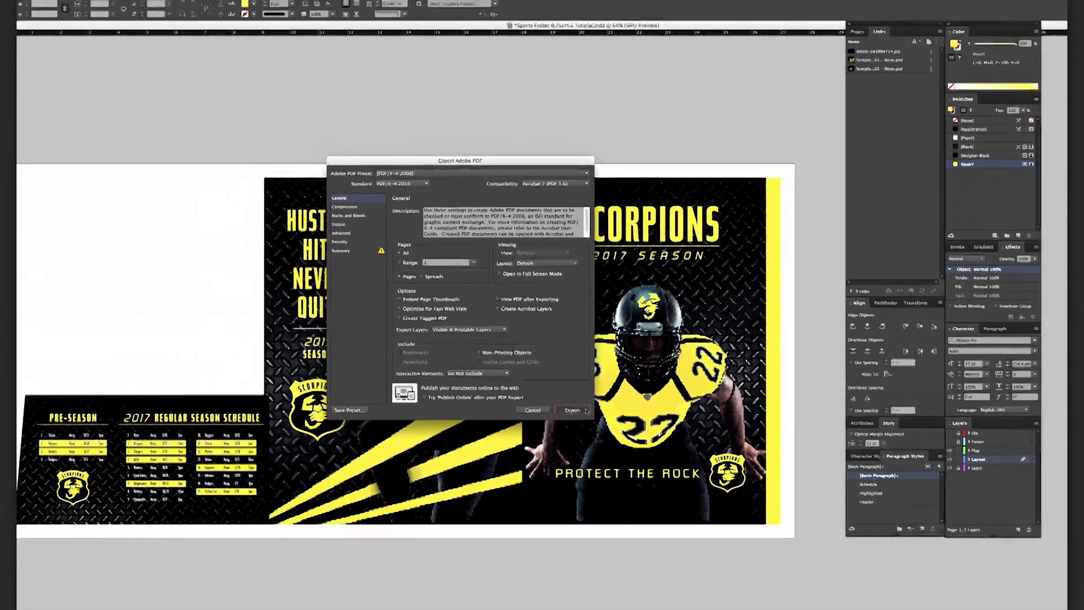
left_click(586, 433)
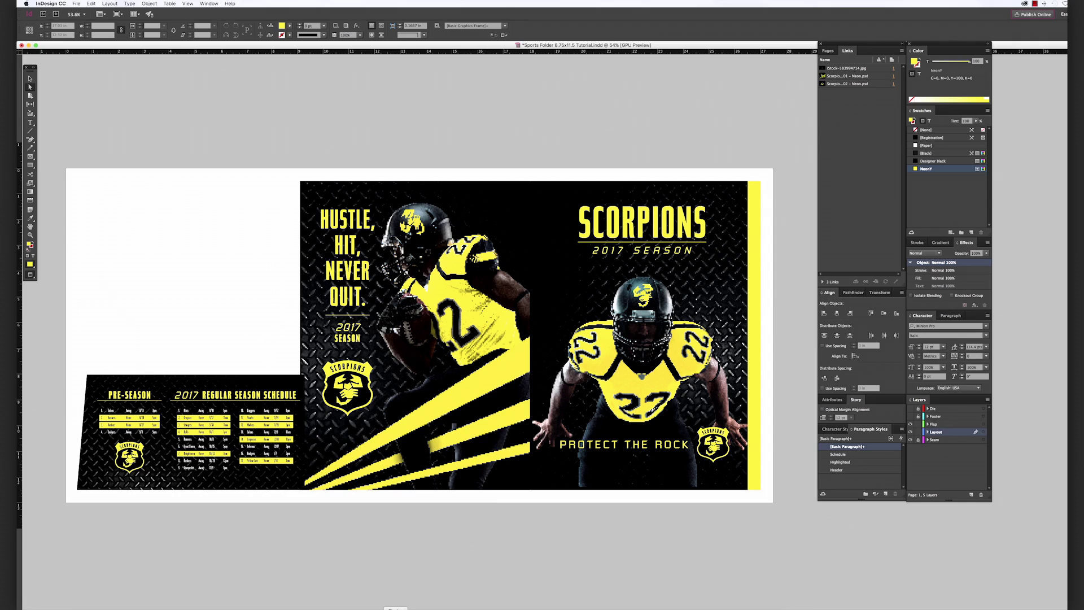
- Switch to Finder and open Sports Folder 8.75x11.5 Tutorial - Neon.pdf in Acrobat Pro
left_click(395, 609)
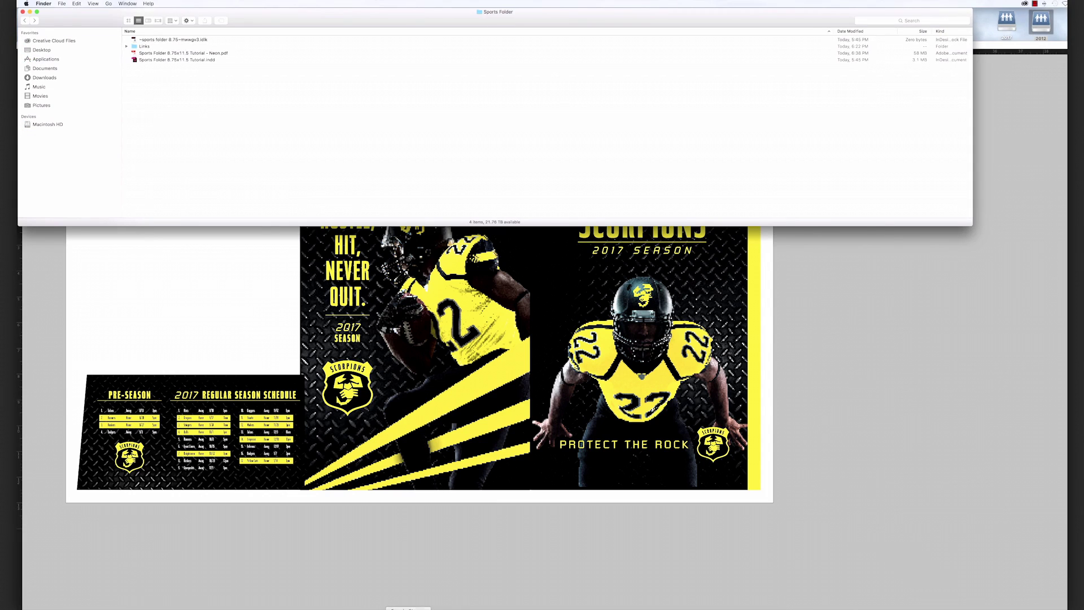
left_click(221, 54)
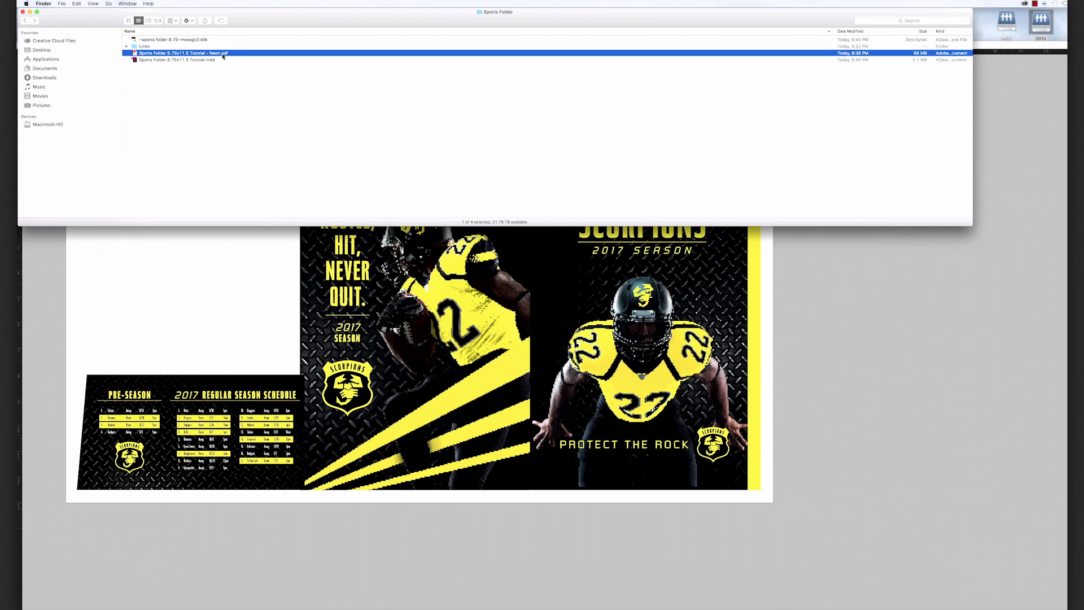
double_click(223, 54)
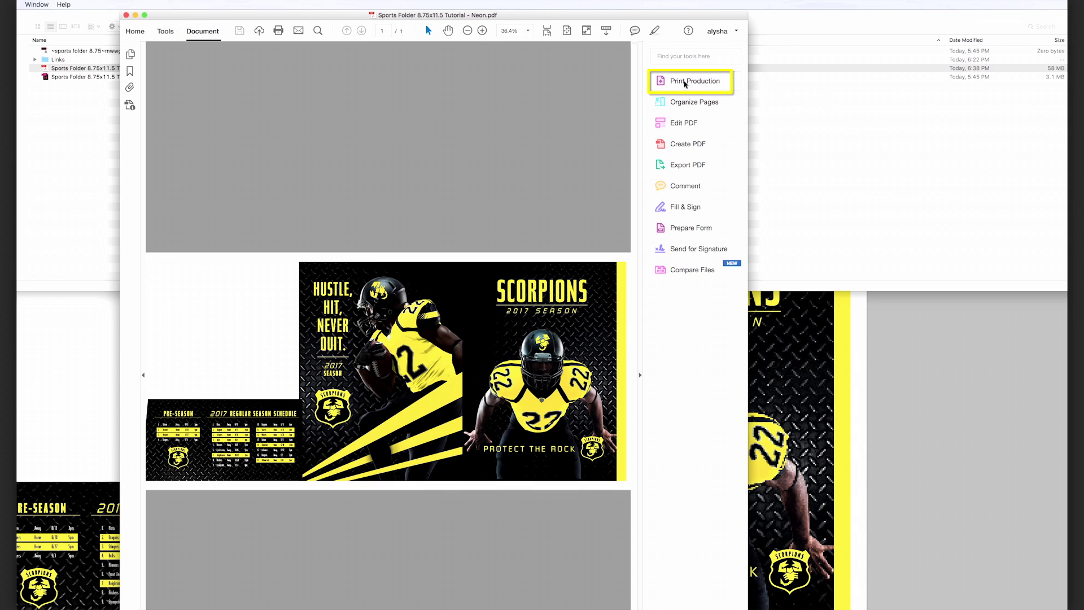
- Check the PDF's color separations in Output Preview by toggling the NeonY plate off and on, and close the print production tools
left_click(685, 84)
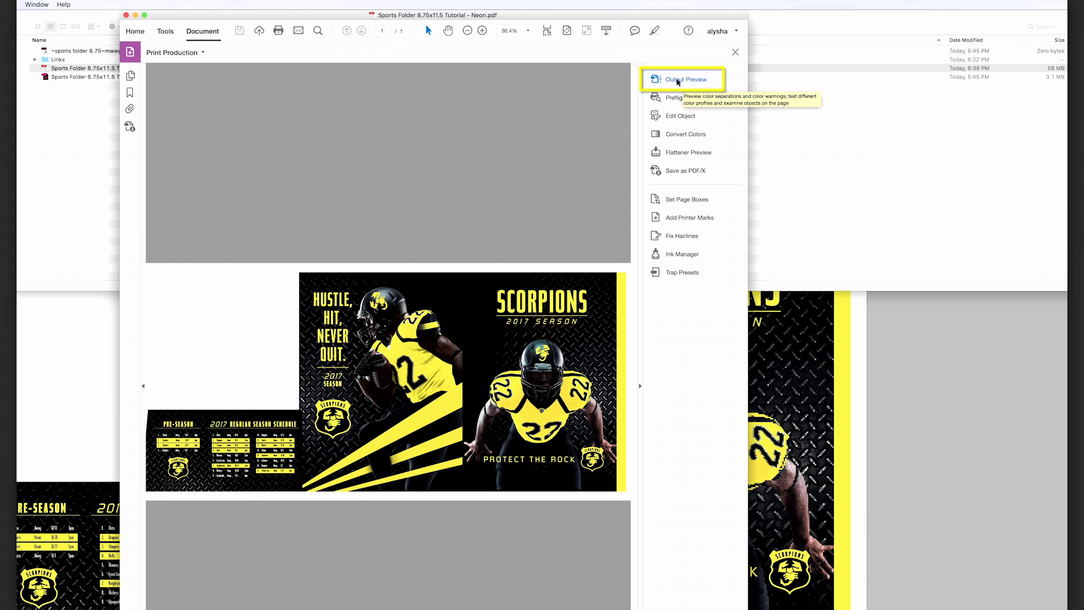
left_click(678, 82)
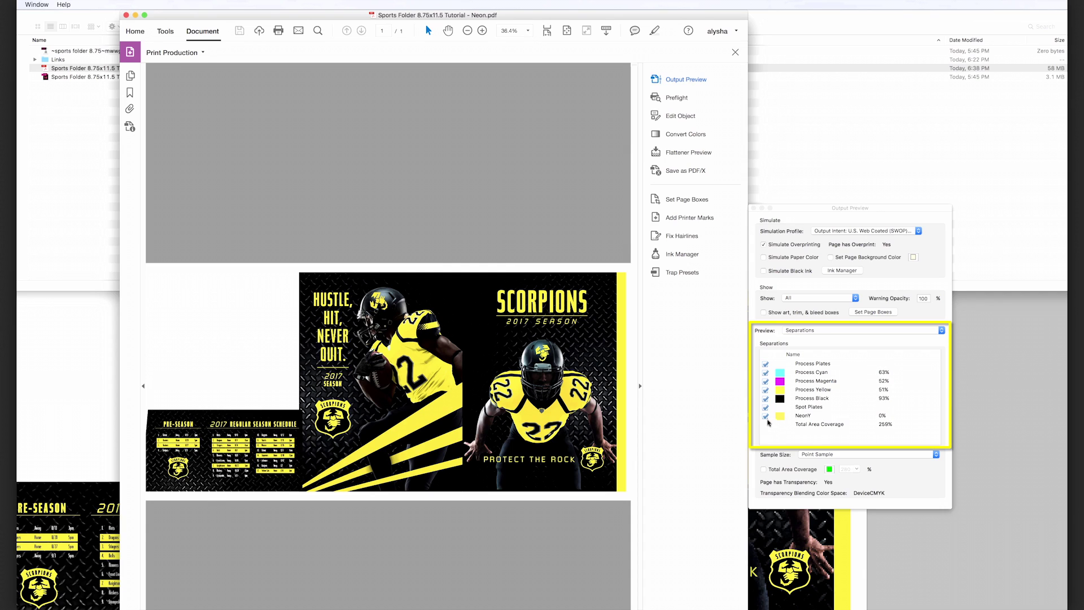
left_click(765, 418)
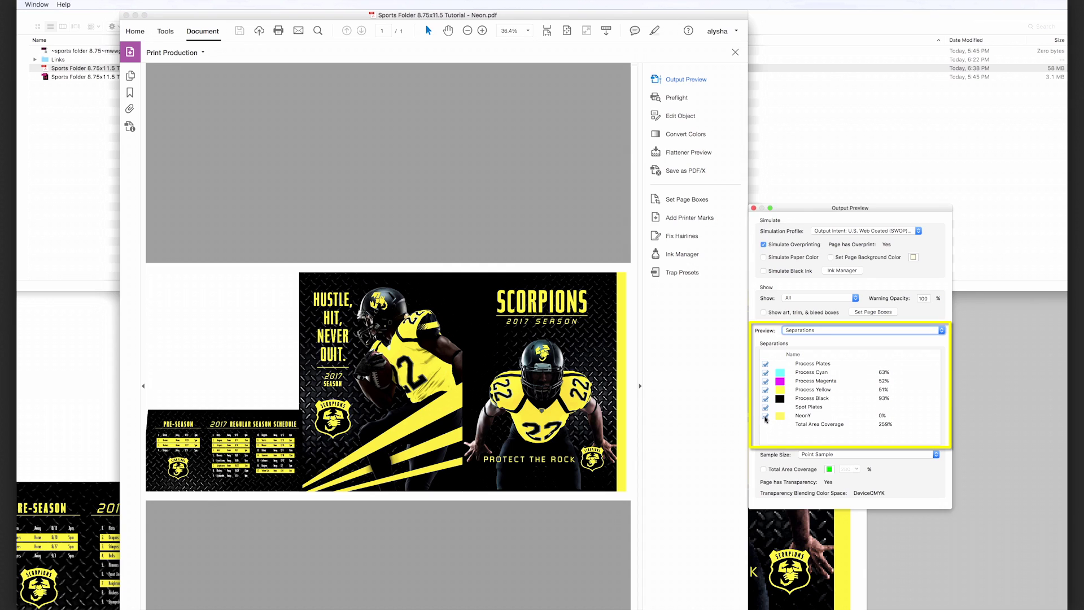
left_click(766, 418)
left_click(766, 417)
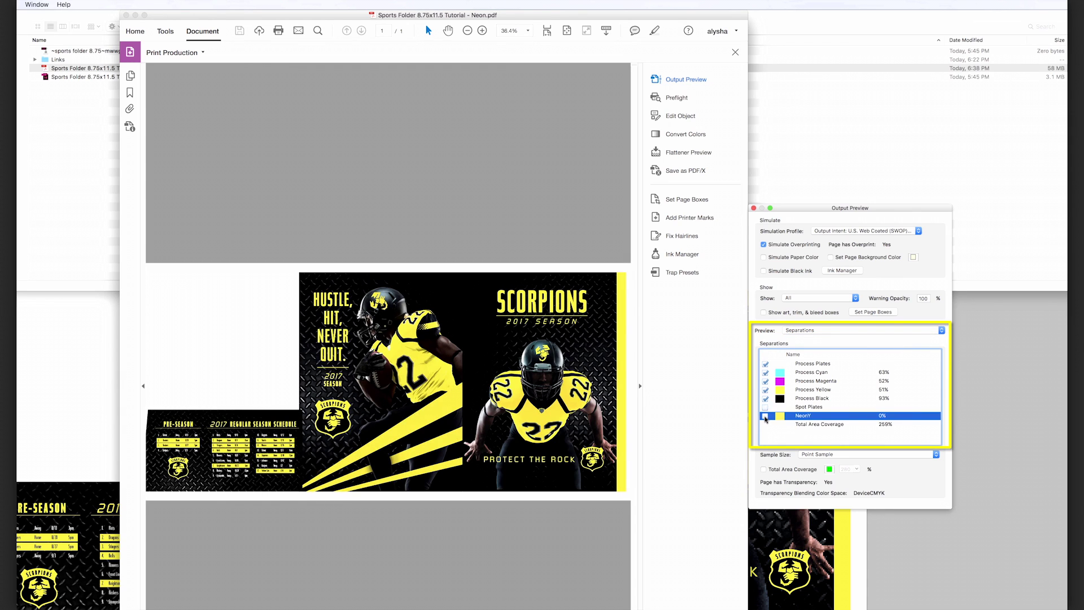
left_click(766, 416)
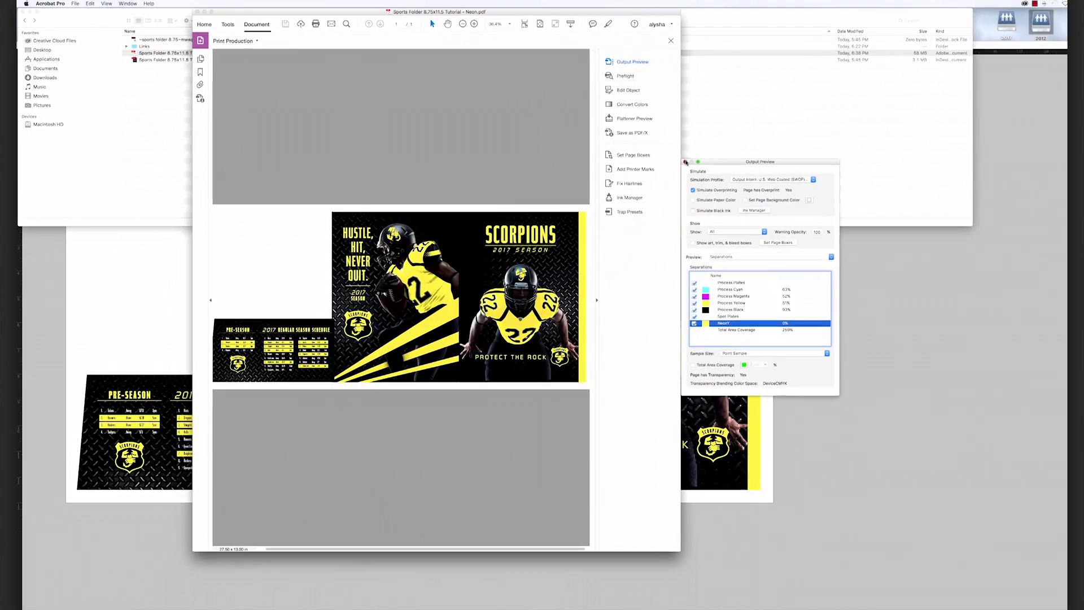
left_click(685, 162)
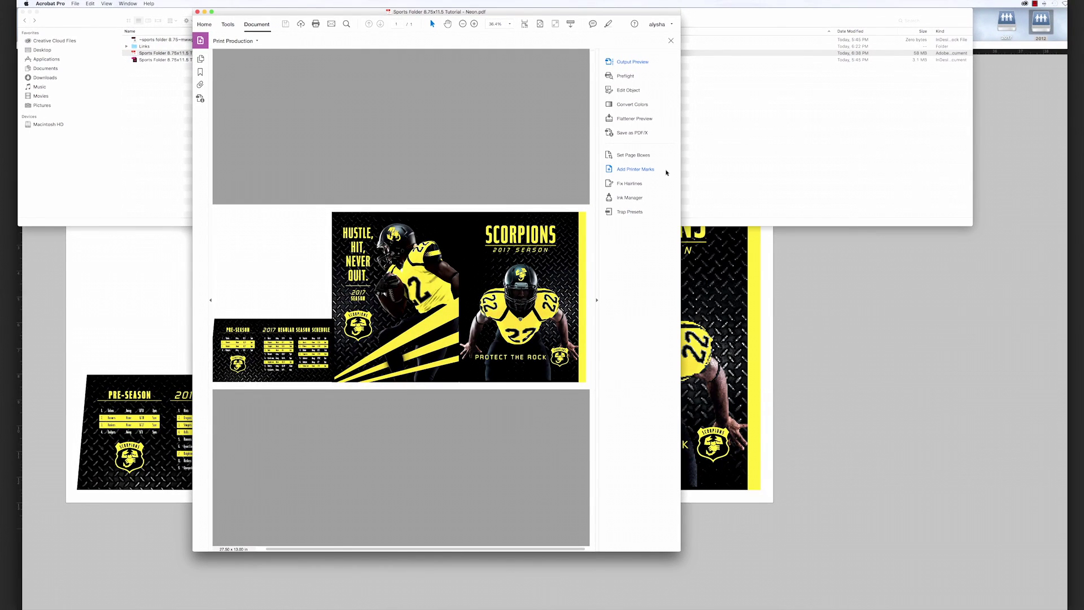
left_click(670, 40)
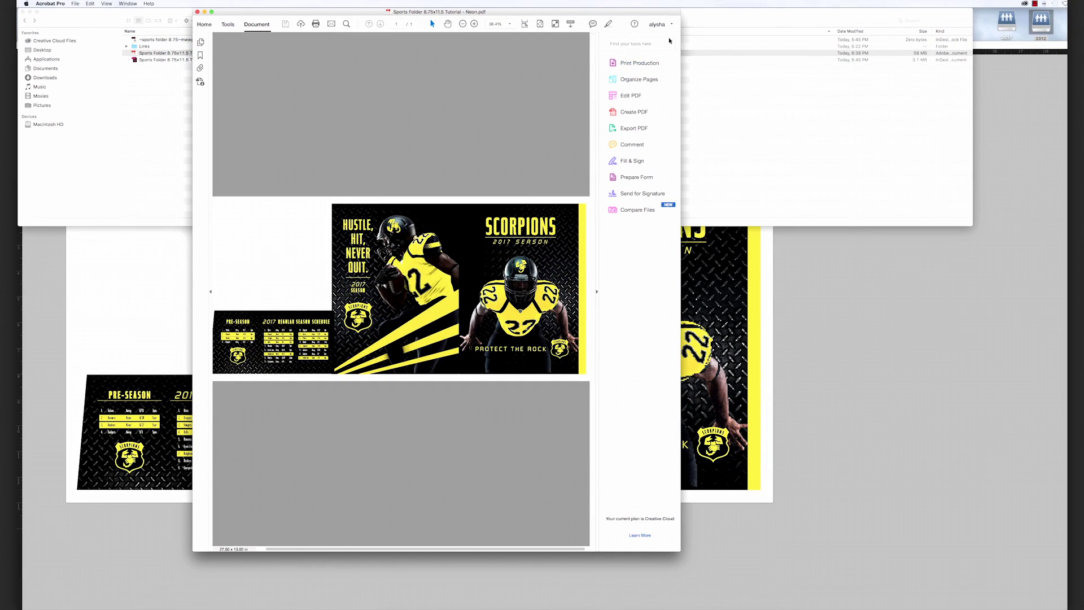